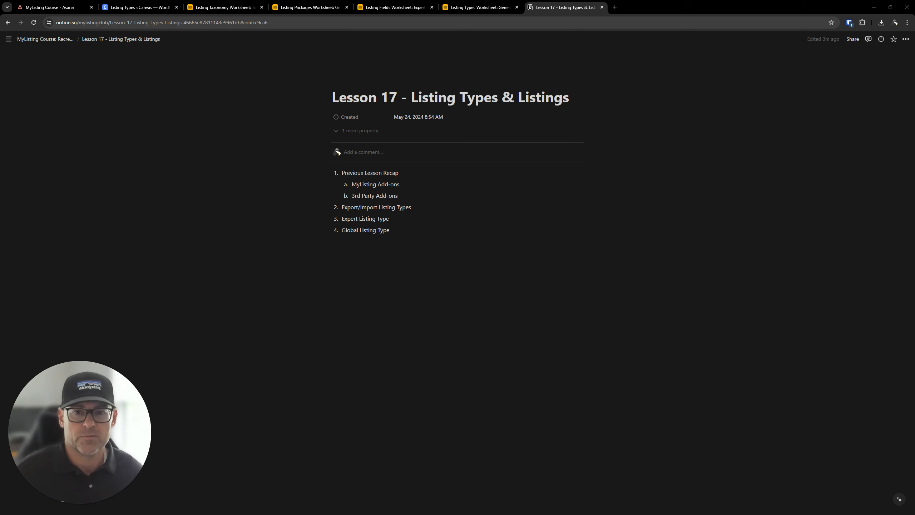
Close the lesson notes and examine the Expert DEMO table in the Listing Taxonomy Worksheet, closing that worksheet when done.
left_click_drag(547, 5, 914, 360)
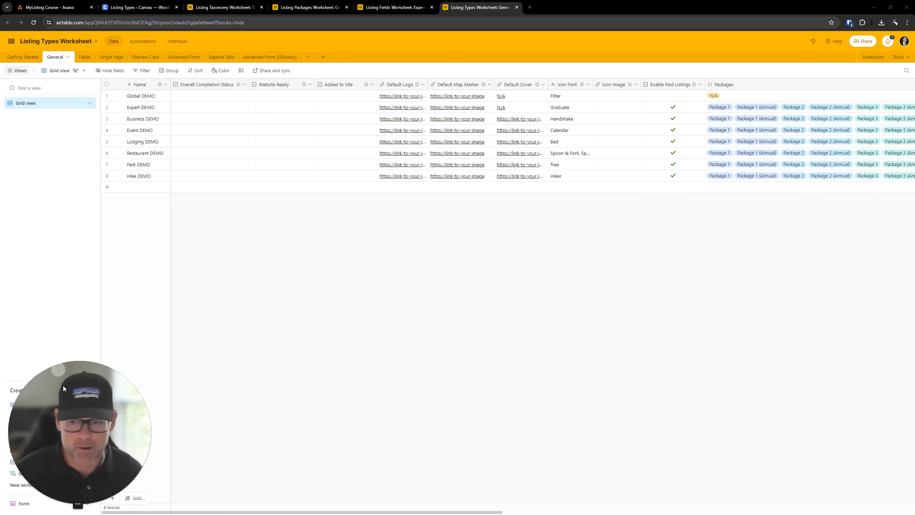
left_click(62, 504)
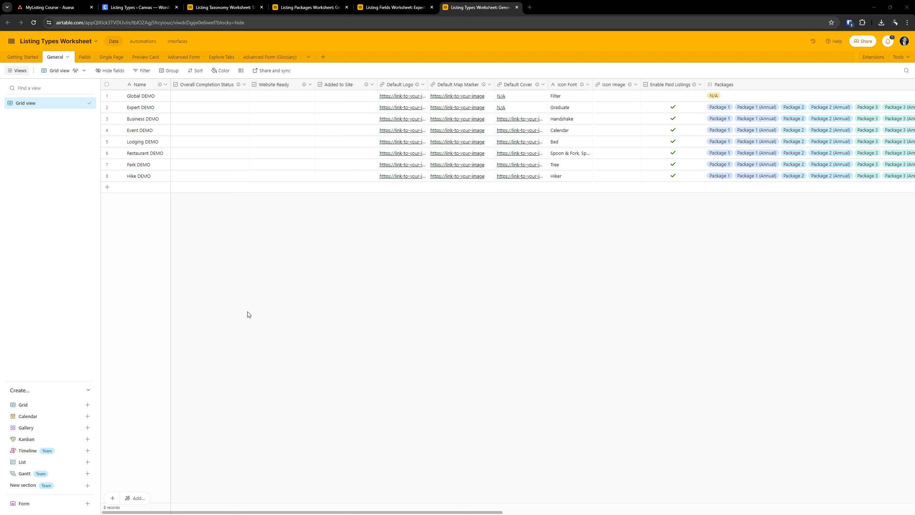
left_click(236, 3)
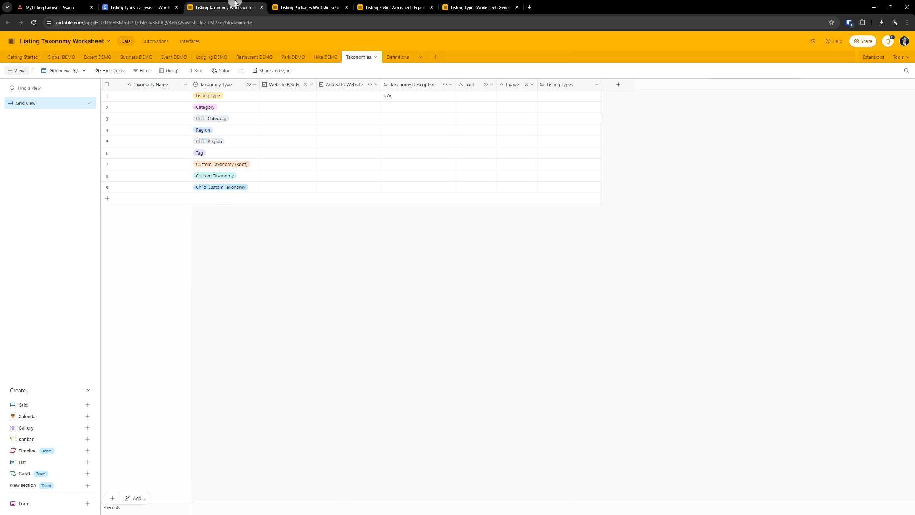
left_click(74, 57)
left_click(94, 60)
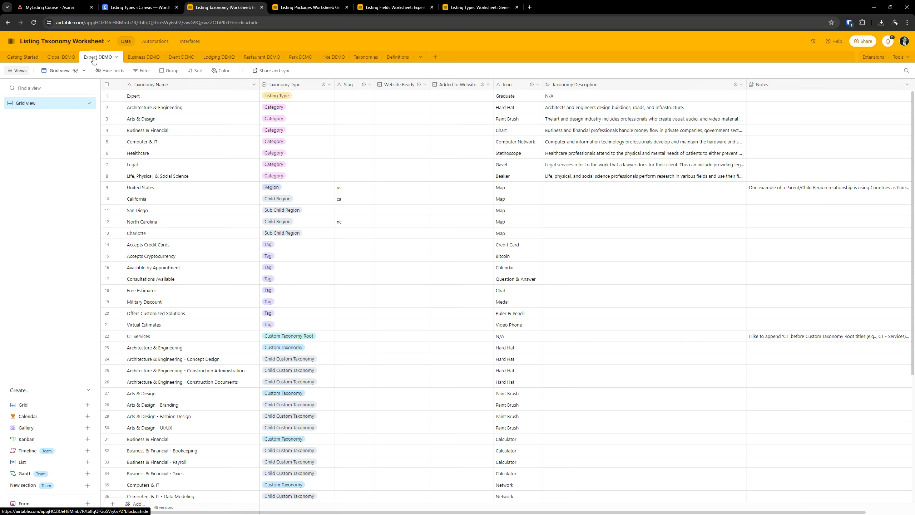
key("ctrl")
key("ctrl")
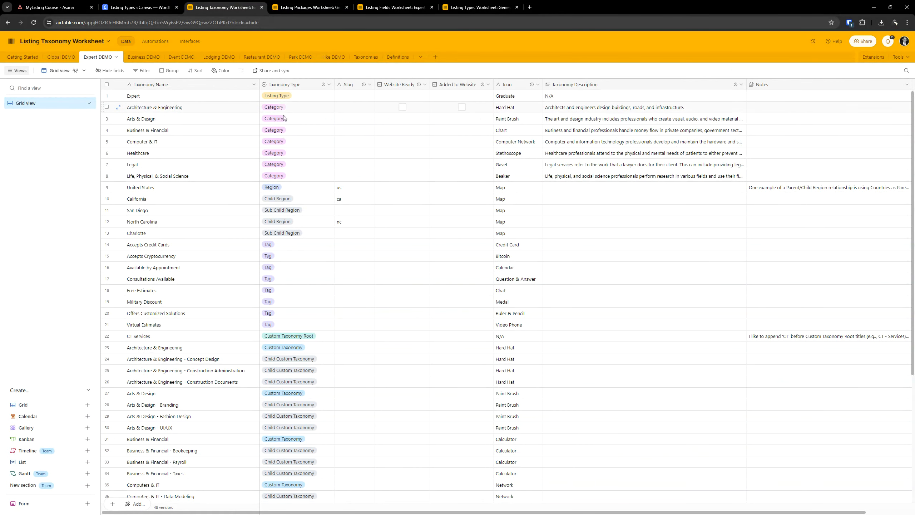
key("ctrl")
key("ctrl")
left_click(261, 8)
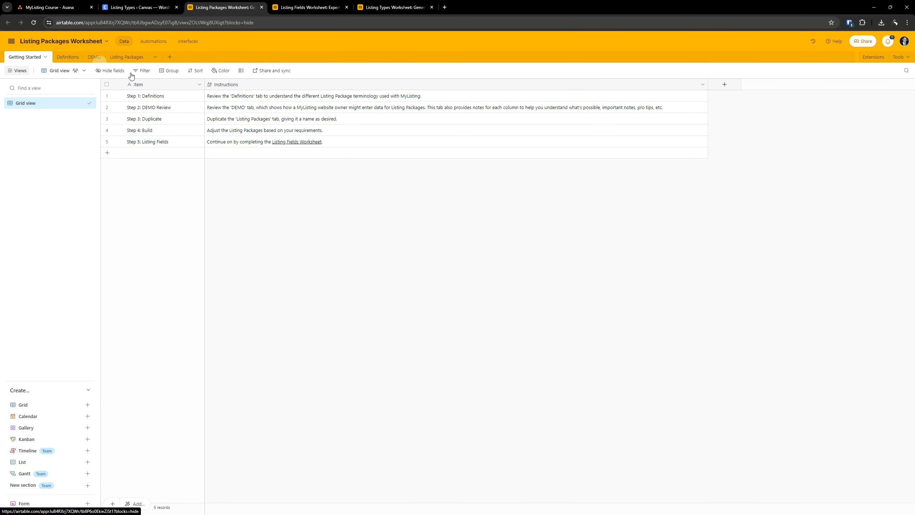
Compare the DEMO and Listing Packages tables in the Listing Packages Worksheet, including the DEMO table's further columns, and close the worksheet.
left_click(124, 57)
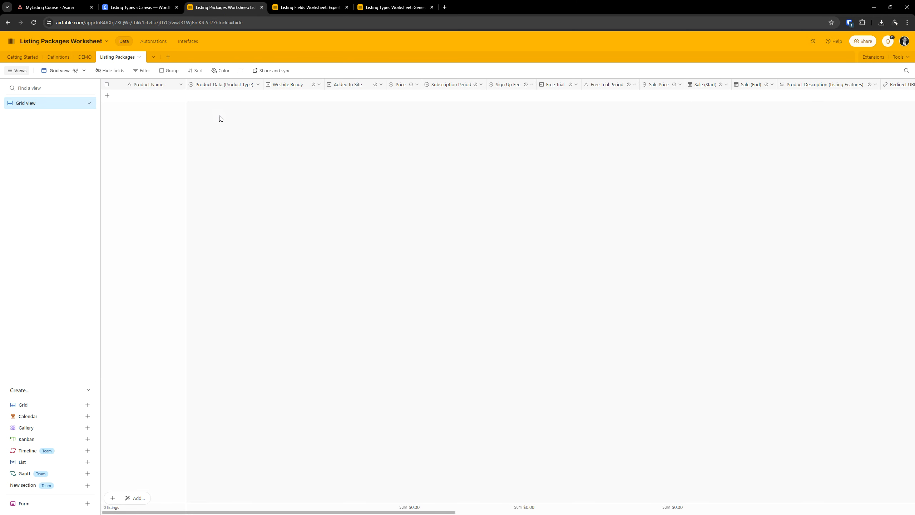
left_click(22, 57)
left_click(125, 57)
left_click(86, 58)
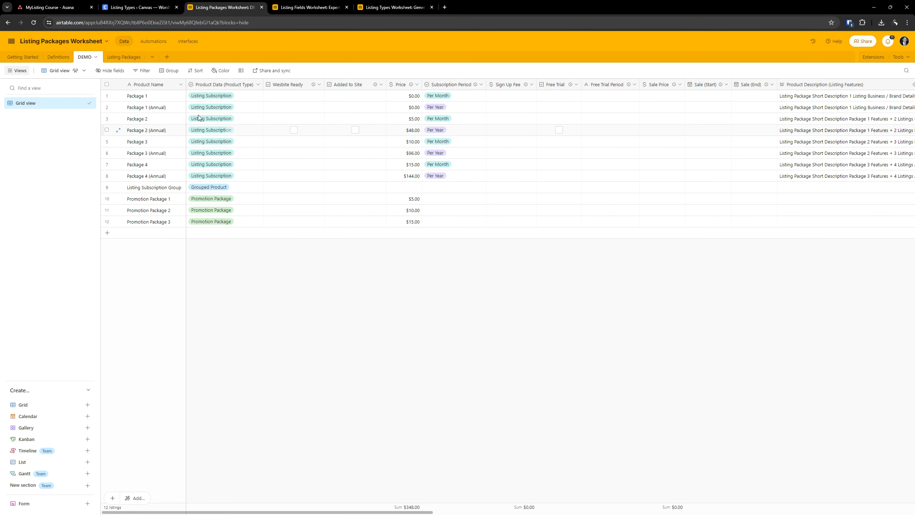
left_click(123, 56)
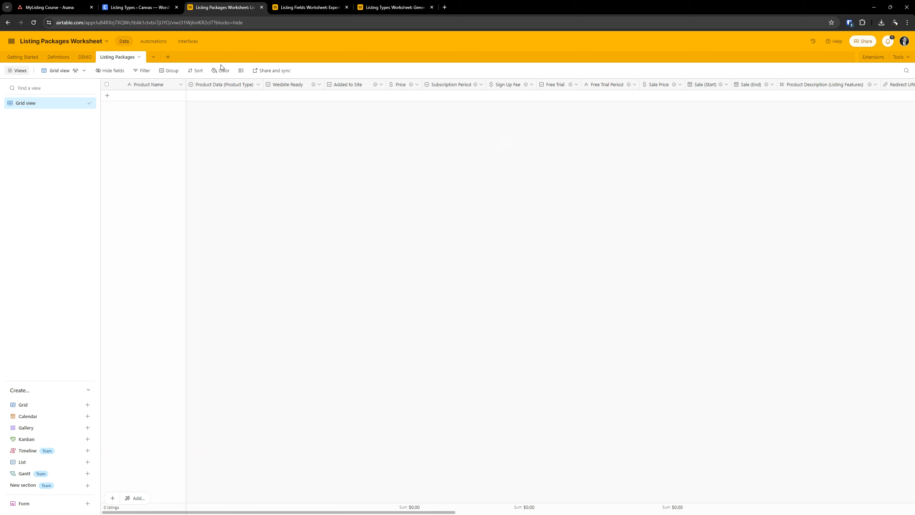
left_click(85, 58)
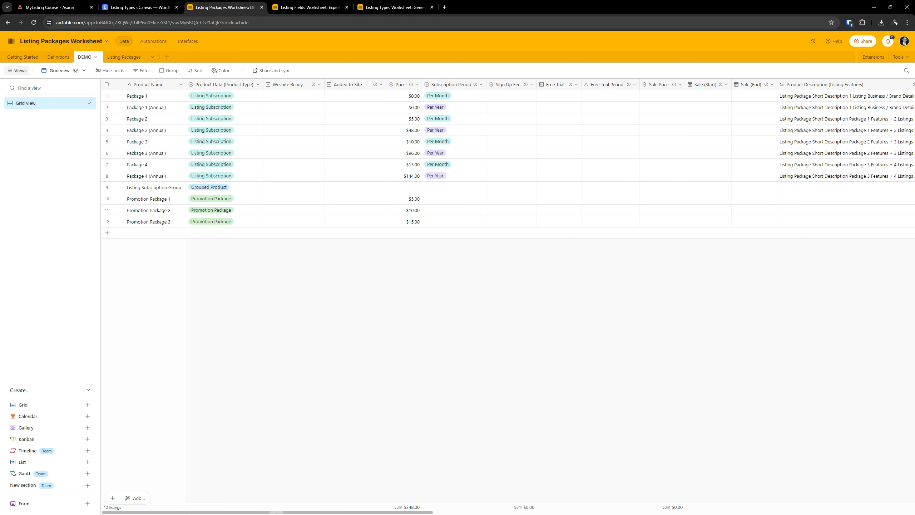
left_click_drag(285, 511, 548, 511)
left_click_drag(625, 491, 169, 512)
left_click(262, 7)
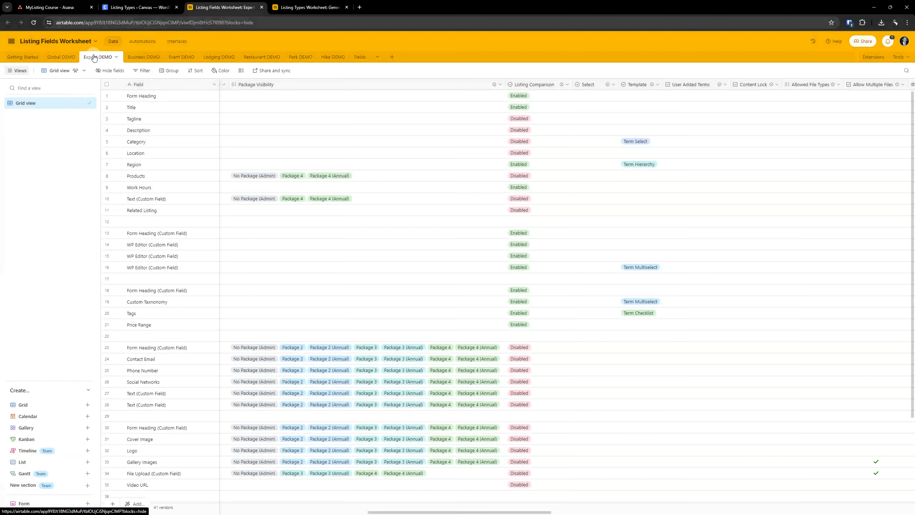
Look through the Expert DEMO fields in the Listing Fields Worksheet and close the worksheet.
scroll(250, 208, "down", 3)
scroll(248, 234, "up", 3)
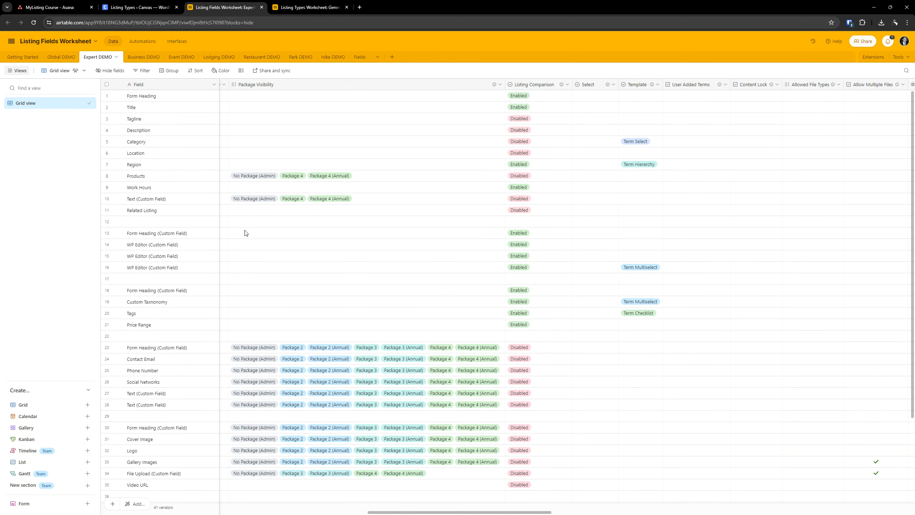
left_click(262, 7)
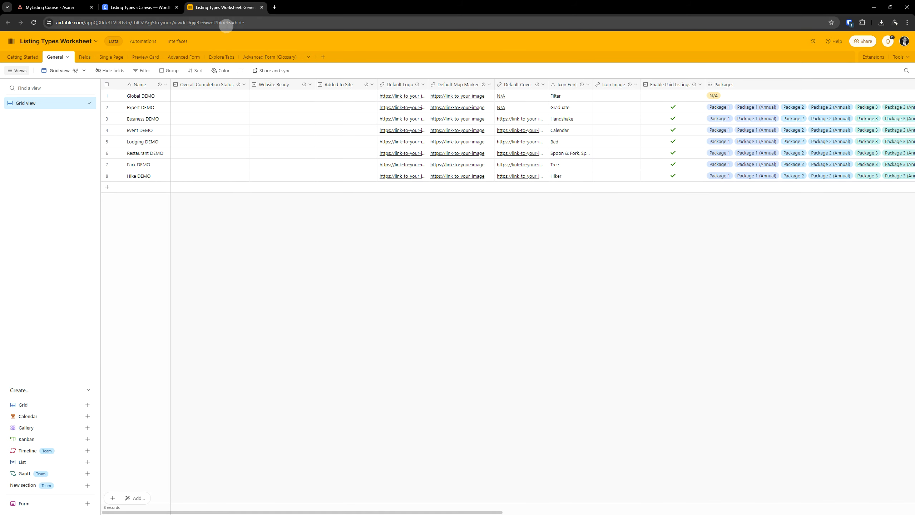
Inspect the Expert DEMO record and its completion status in the General table of the Listing Types Worksheet.
left_click(227, 10)
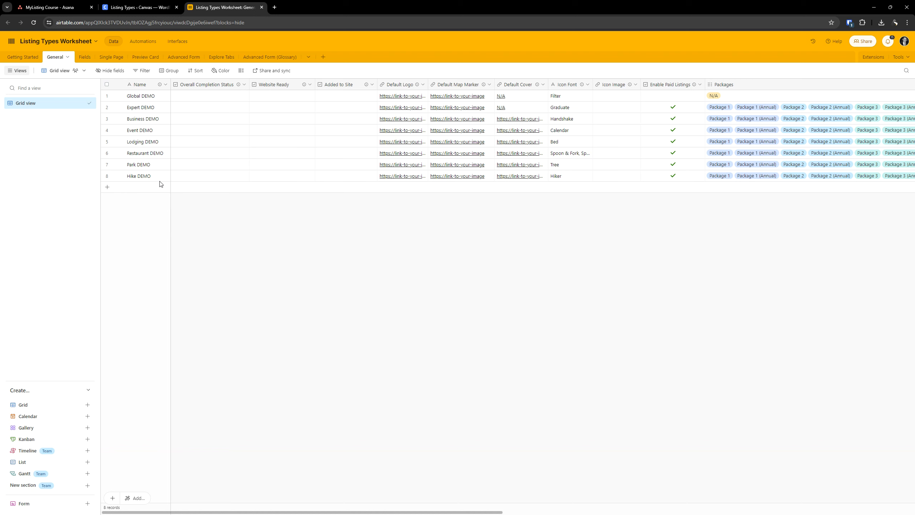
left_click(145, 107)
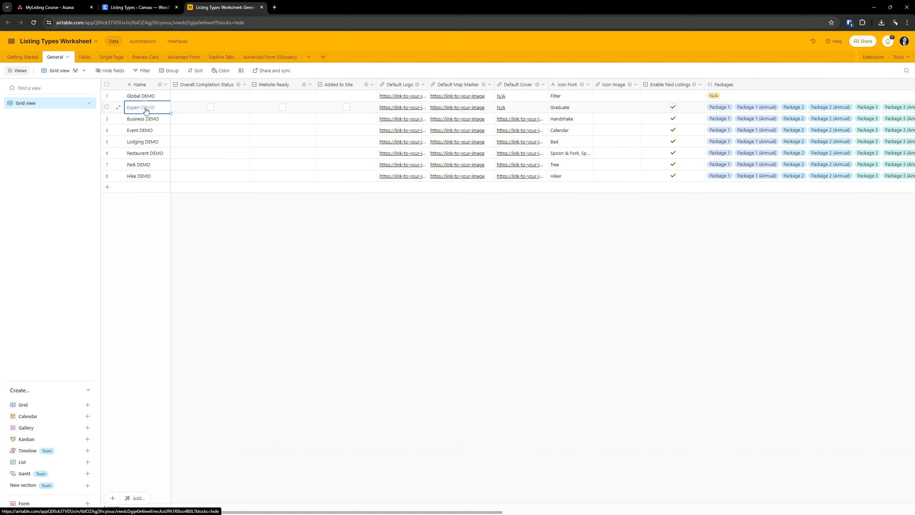
left_click(187, 112)
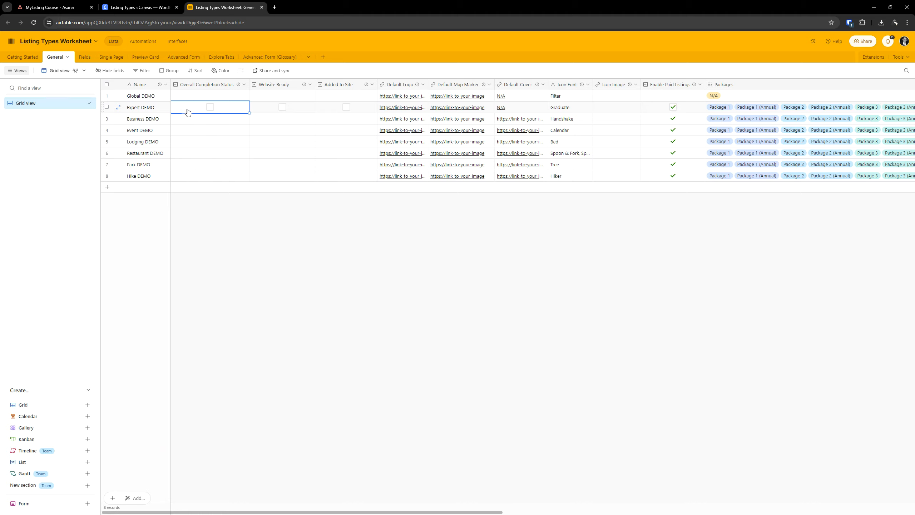
Switch to the WordPress admin and publish a new listing type titled "Business".
left_click(141, 4)
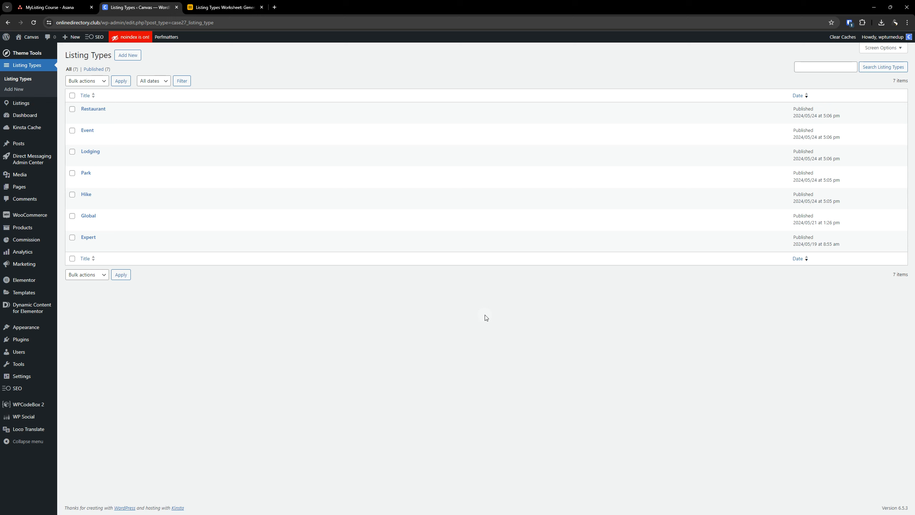
left_click(132, 59)
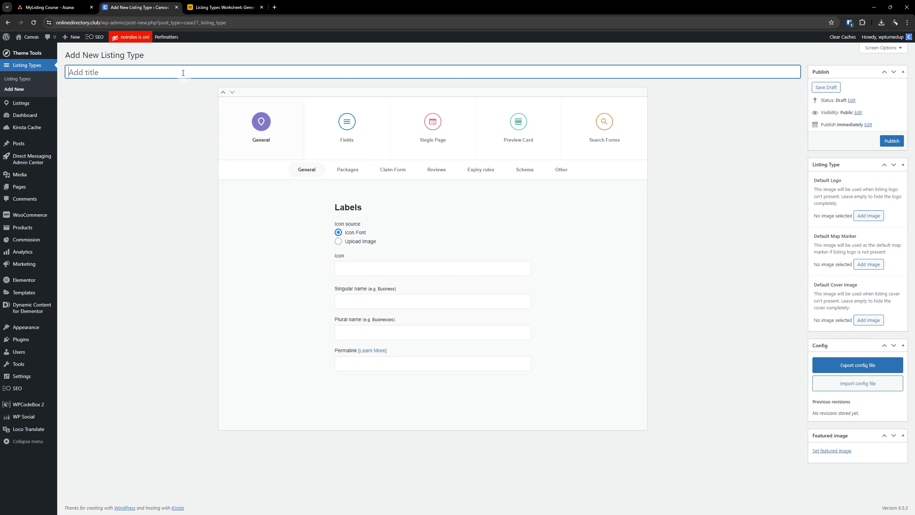
type("Business")
left_click(647, 263)
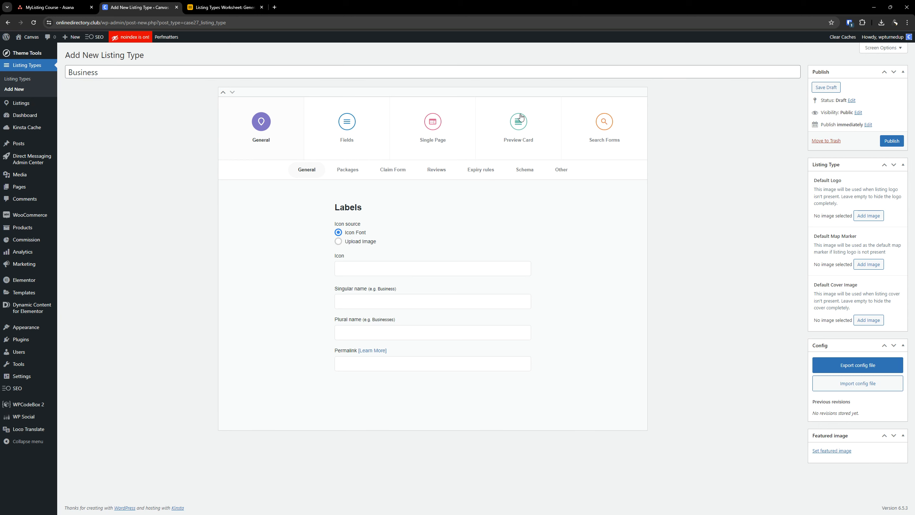
left_click(893, 142)
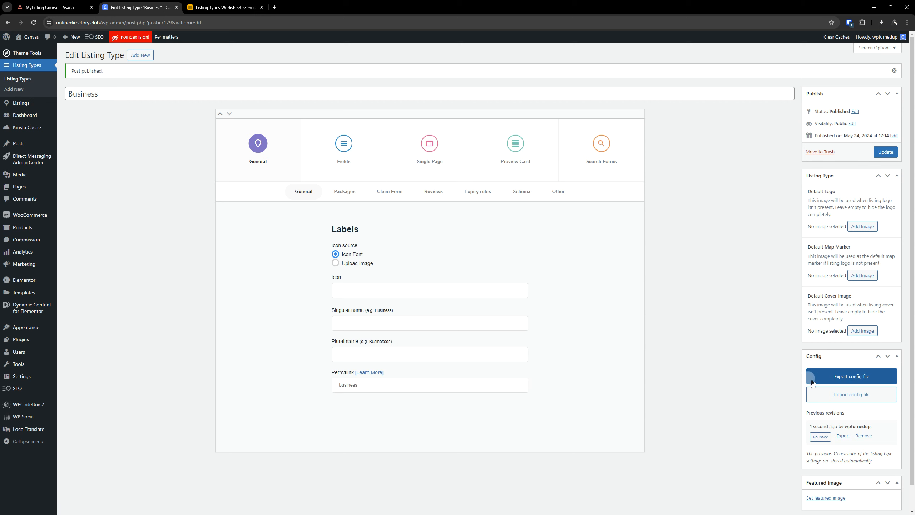
Import the business.24-05.config file into the Business listing type, accept replacing its configuration, and update it.
triple_click(208, 94)
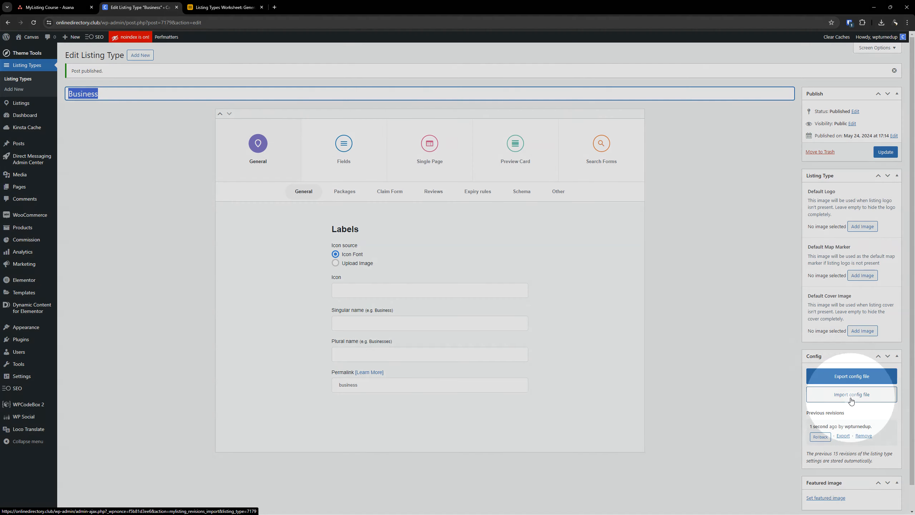
left_click(852, 396)
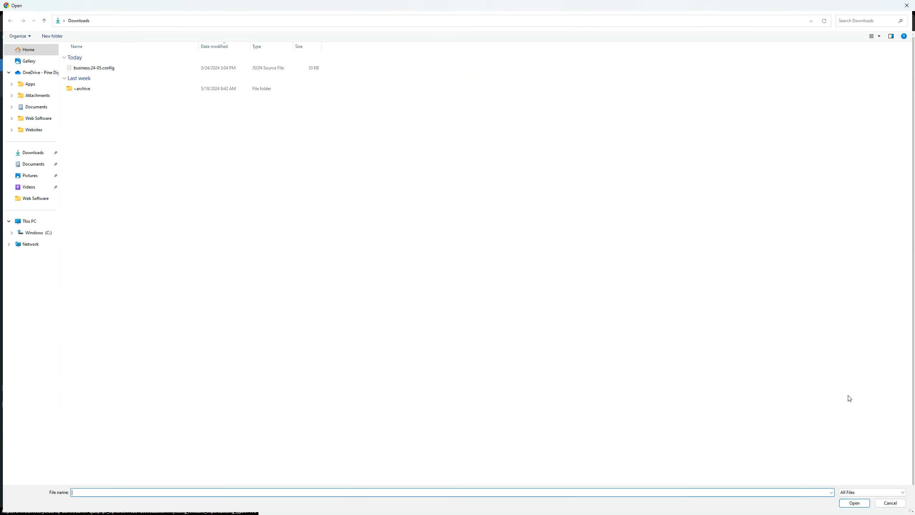
double_click(108, 68)
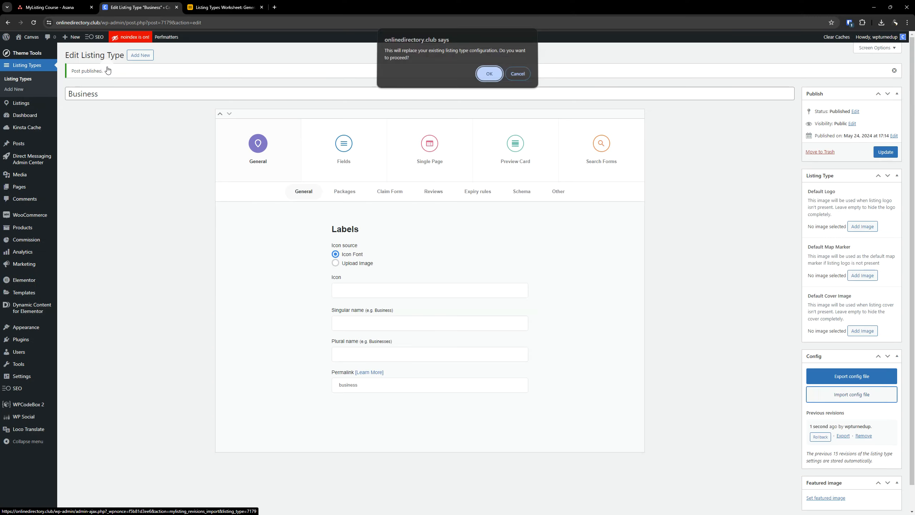
left_click(489, 75)
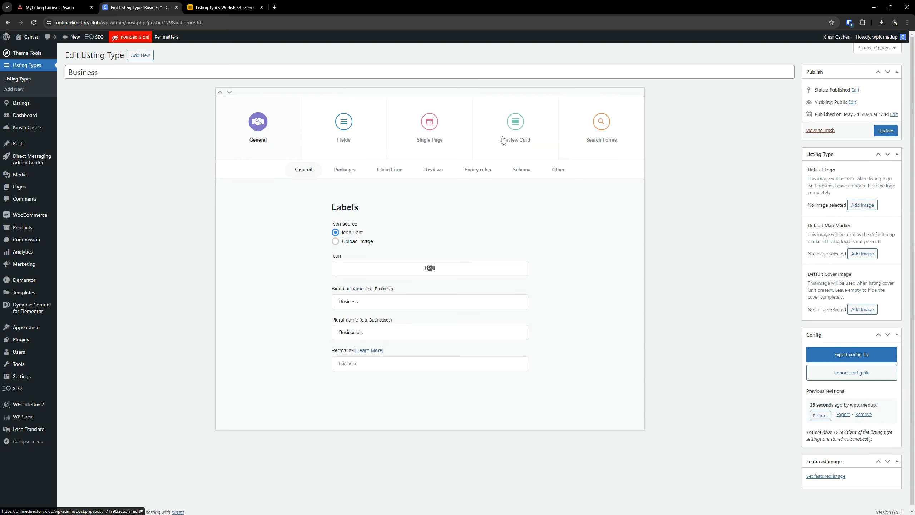
left_click(886, 131)
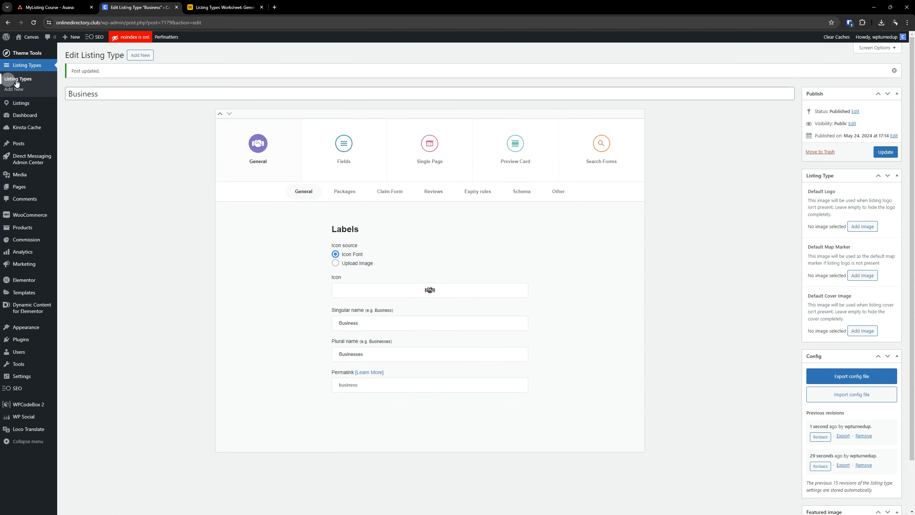
Open the Expert listing type from the listing types list and review its labels, paid listing packages and claim form fields.
left_click(19, 80)
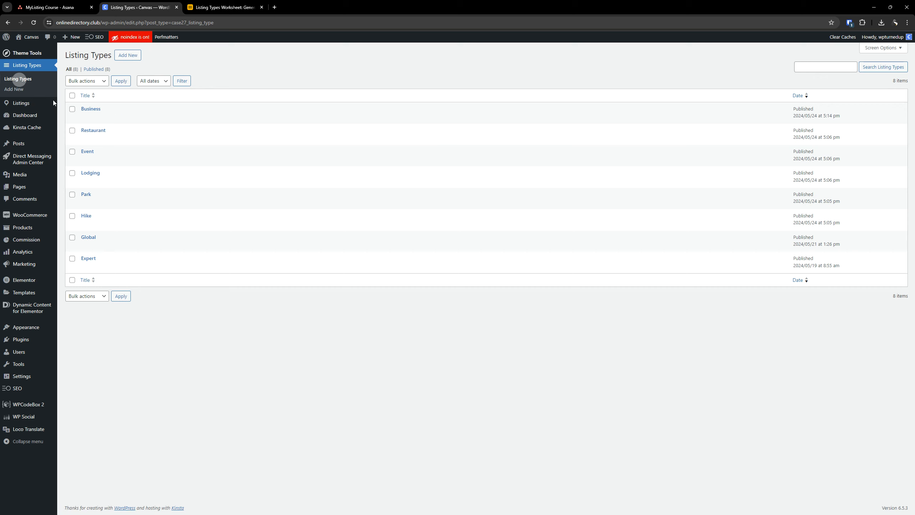
mouse_move(96, 136)
left_click(90, 260)
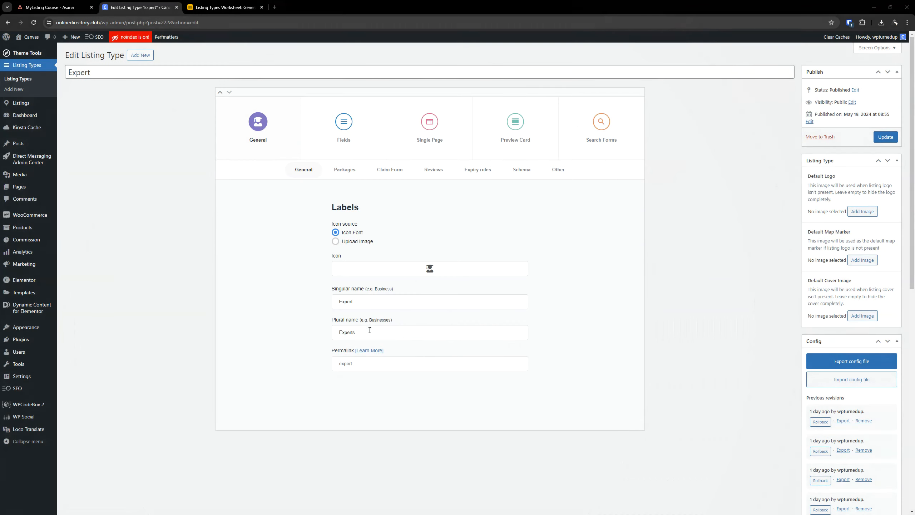
left_click_drag(356, 333, 339, 333)
left_click(342, 171)
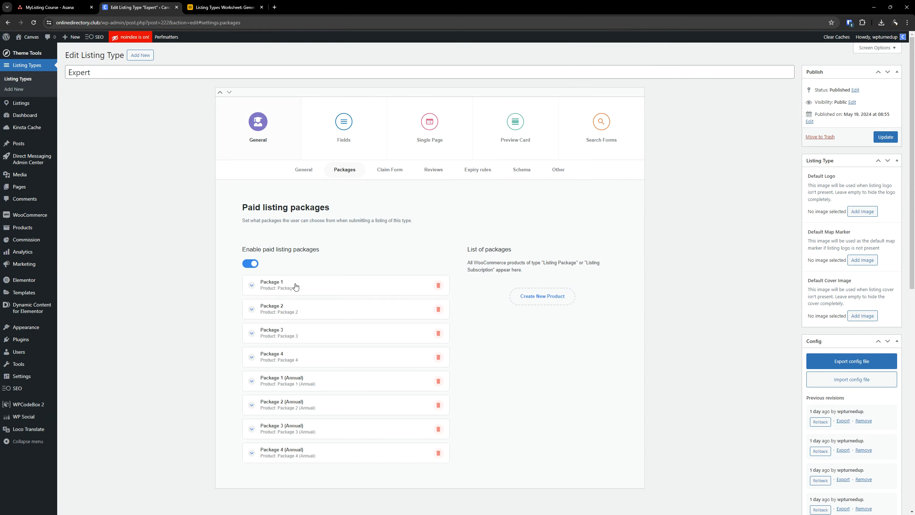
left_click(393, 173)
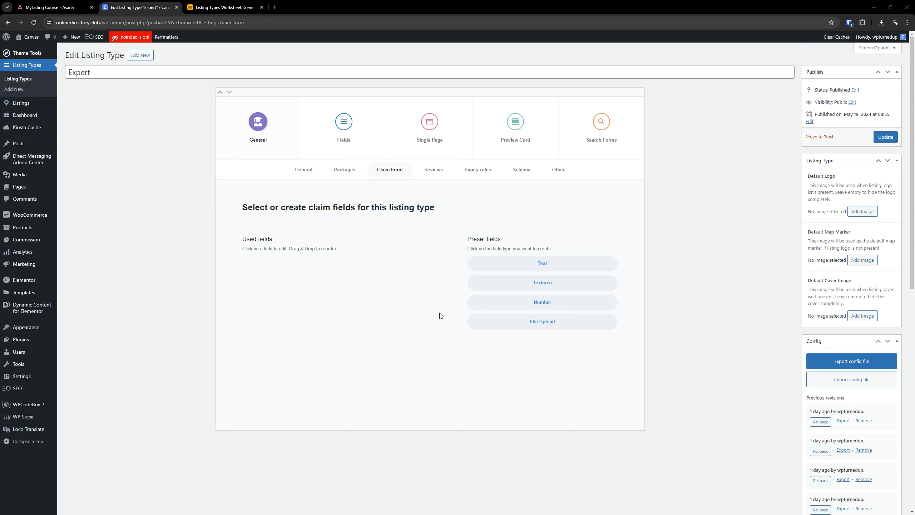
Enable gallery upload and disable author reviews in the Expert listing type's review settings.
left_click(436, 169)
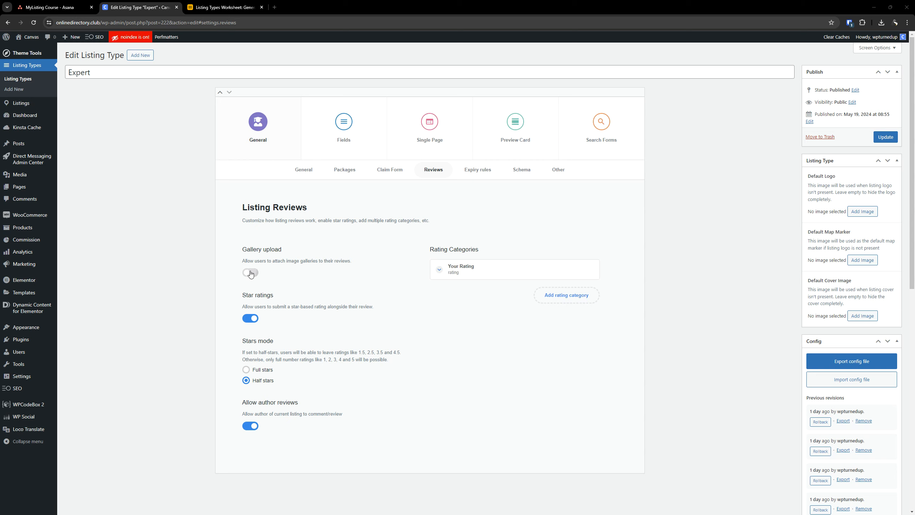
scroll(250, 273, "down", 1)
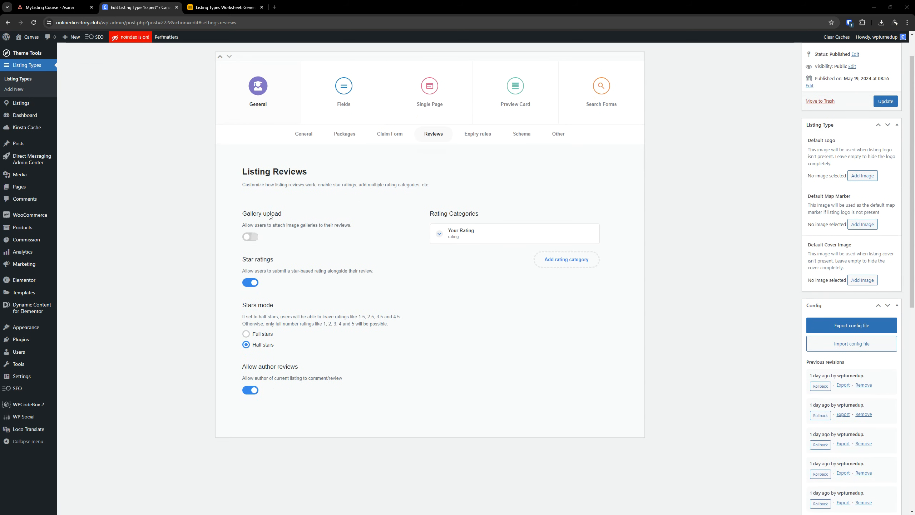
left_click(253, 237)
scroll(331, 294, "down", 1)
scroll(331, 294, "down", 2)
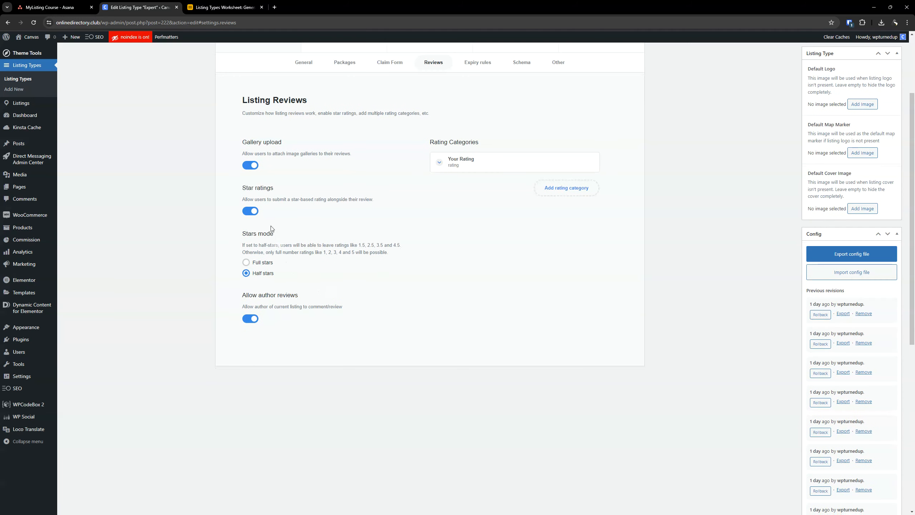
scroll(259, 215, "down", 1)
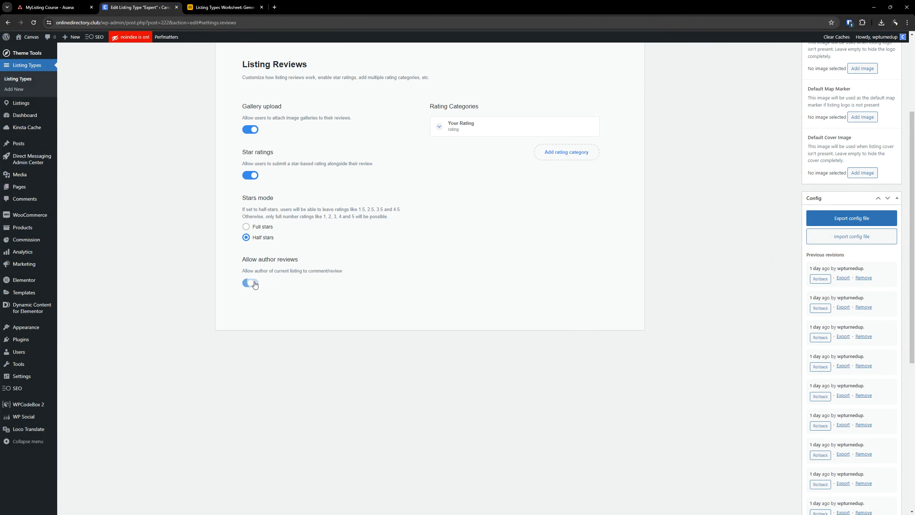
left_click(255, 284)
scroll(277, 335, "up", 3)
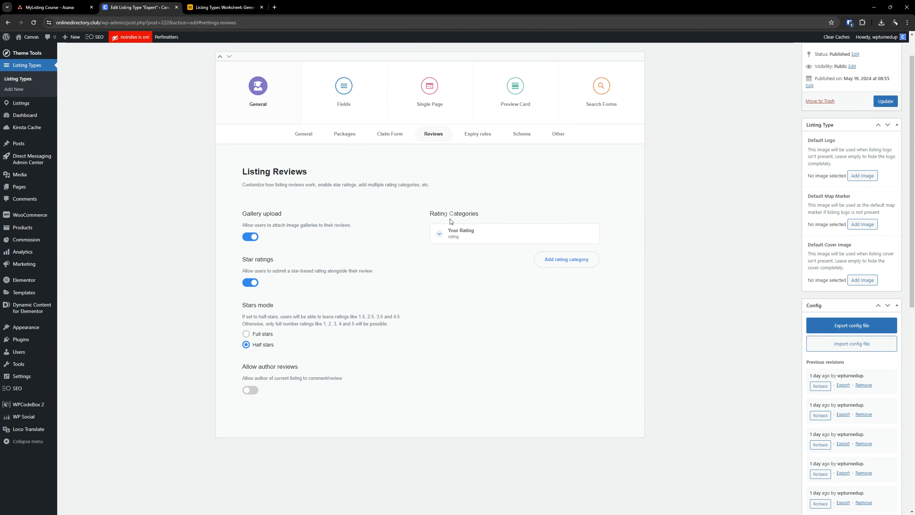
Rename the default "Your Rating" category to "Overall" in the Expert listing type's rating categories.
left_click(465, 232)
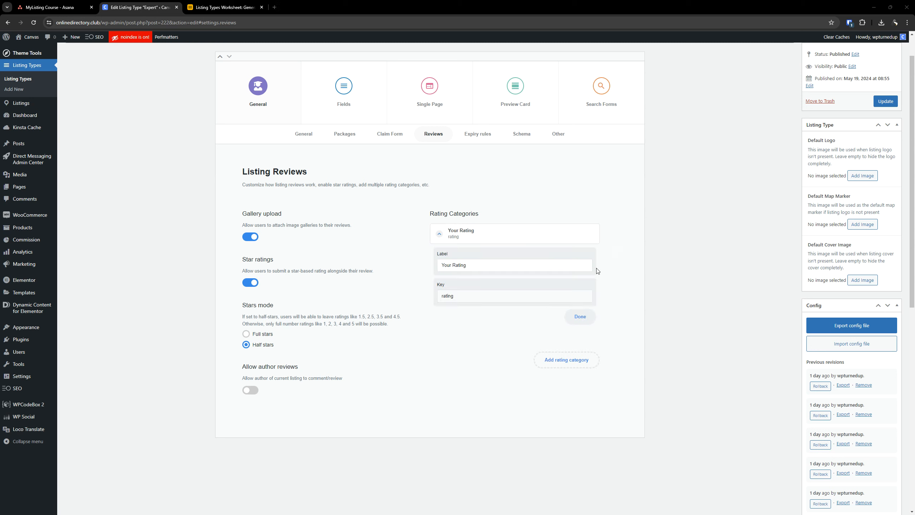
triple_click(515, 267)
type("Overall")
left_click(477, 237)
right_click(477, 237)
left_click(464, 235)
left_click(465, 235)
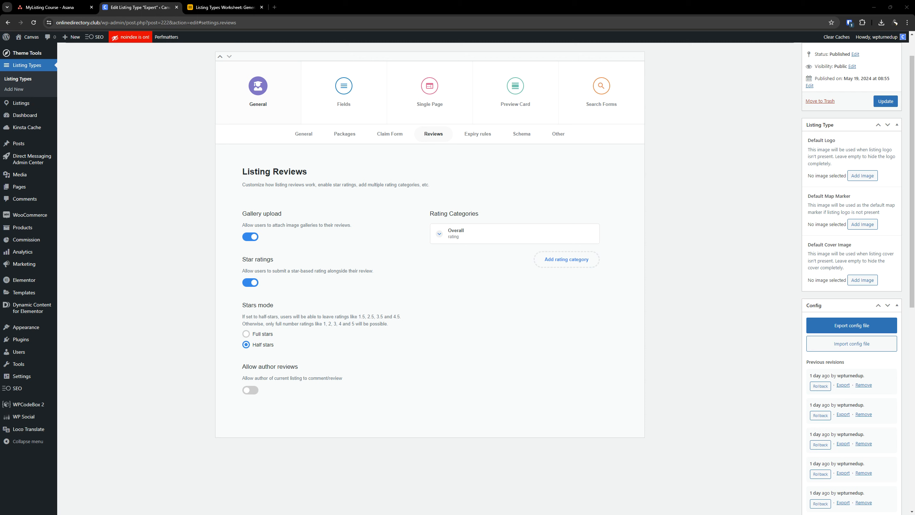
Add a rating category labelled "Professionalism" to the listing reviews.
left_click(583, 256)
left_click(518, 264)
triple_click(484, 285)
type("Professionalism")
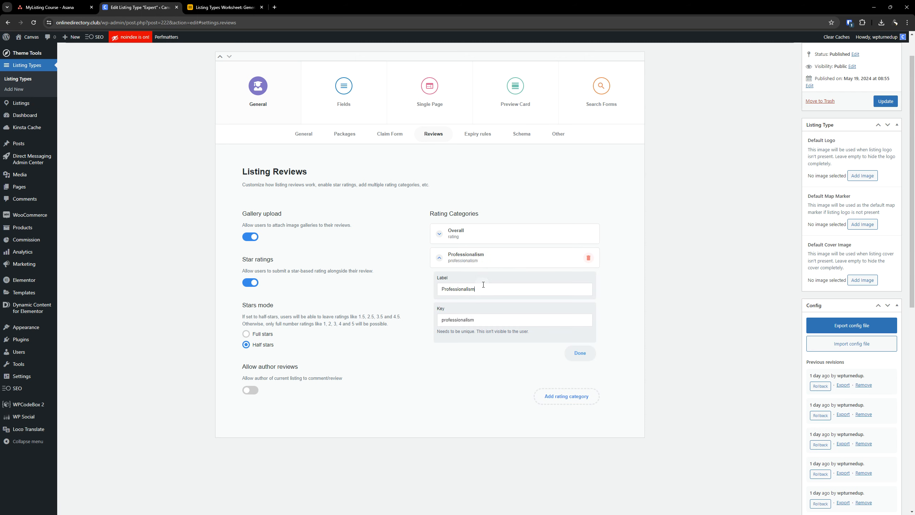
left_click(483, 264)
Add another rating category labelled "Communication" to the listing reviews.
left_click(583, 287)
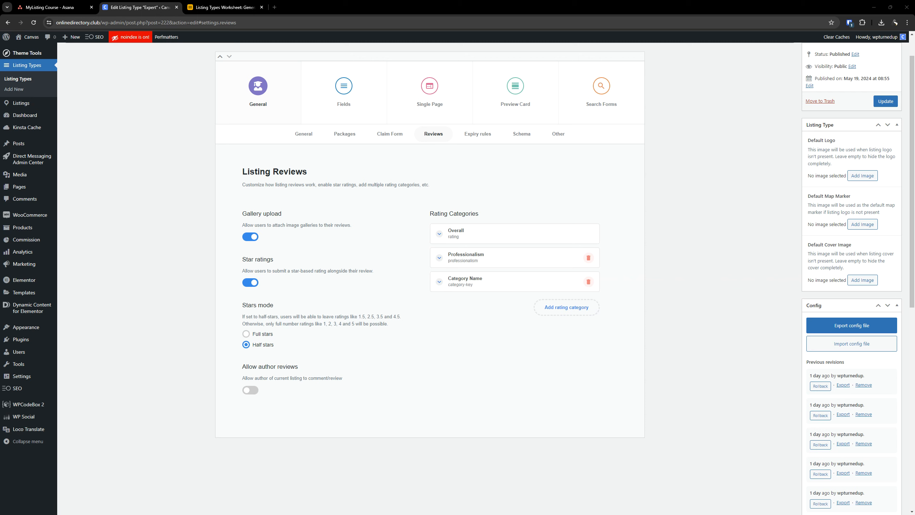
left_click(472, 285)
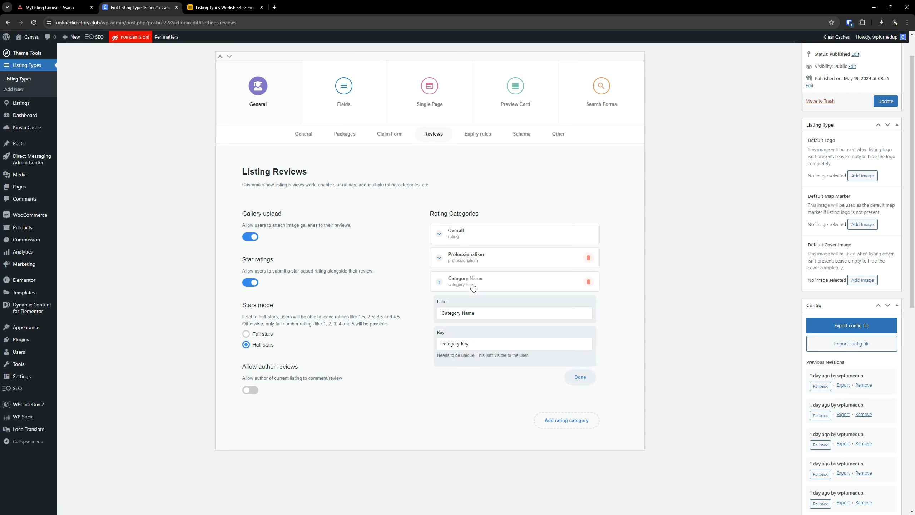
triple_click(499, 313)
type("Communication")
left_click(485, 281)
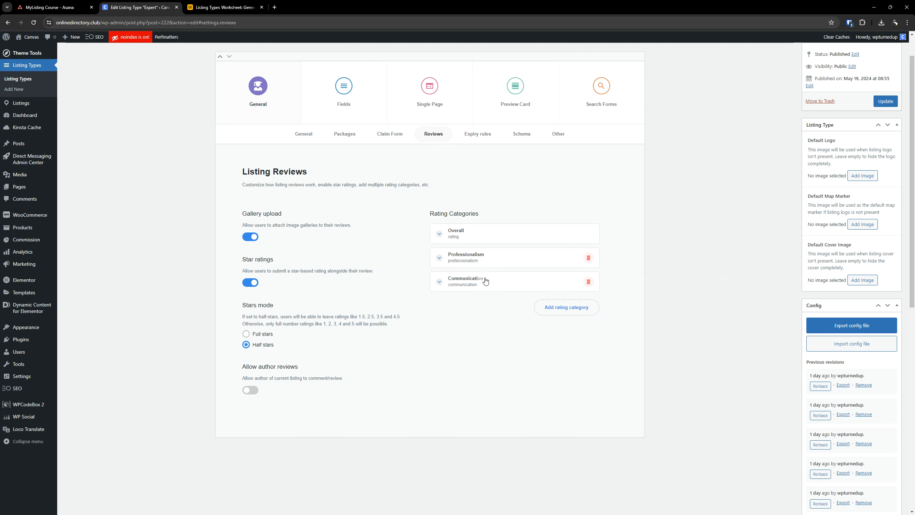
Review the expiry rules, schema markup and other settings of the Expert listing type, and update it.
left_click(475, 136)
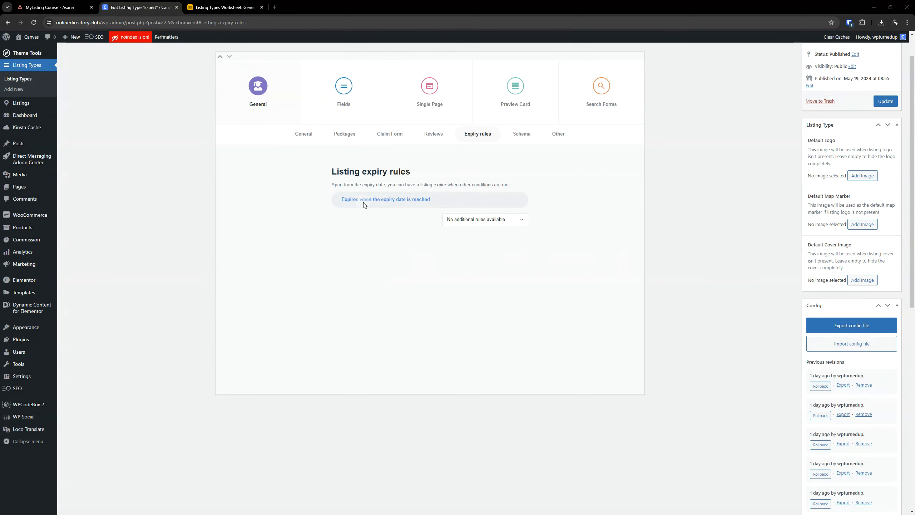
left_click(521, 135)
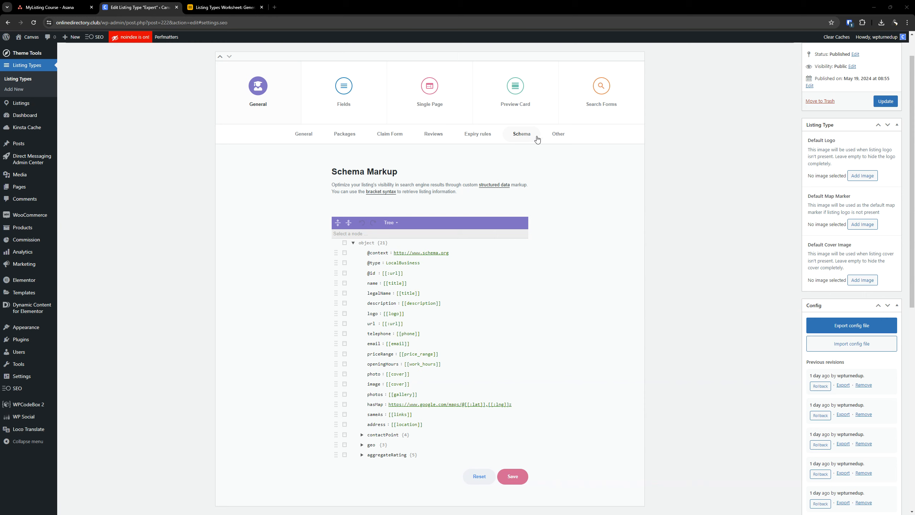
left_click(556, 134)
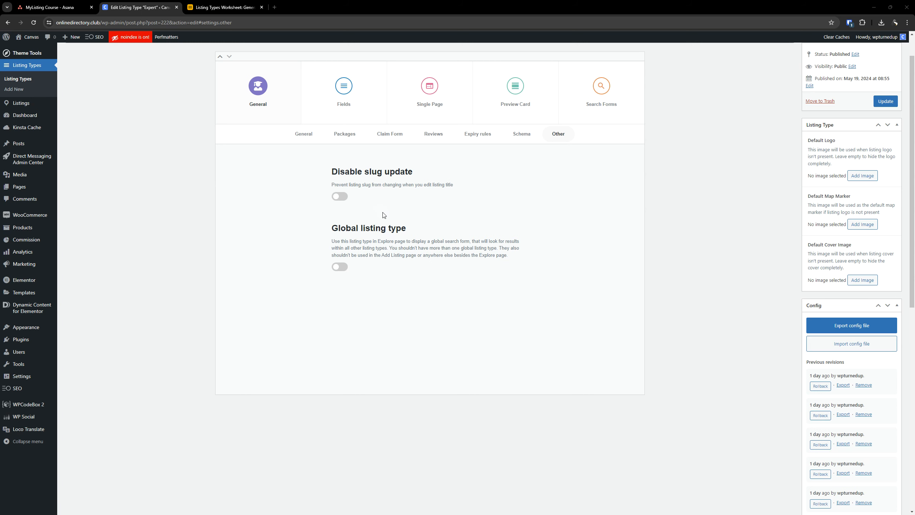
scroll(384, 214, "up", 1)
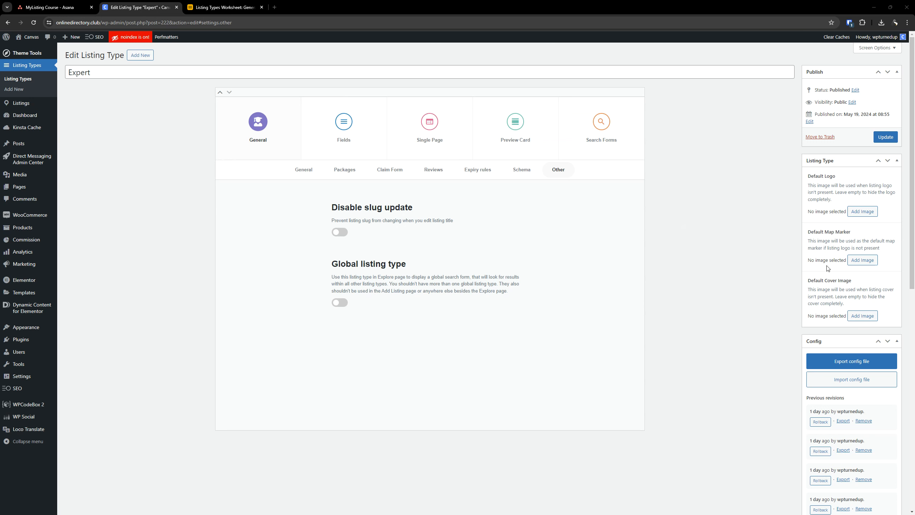
left_click(881, 138)
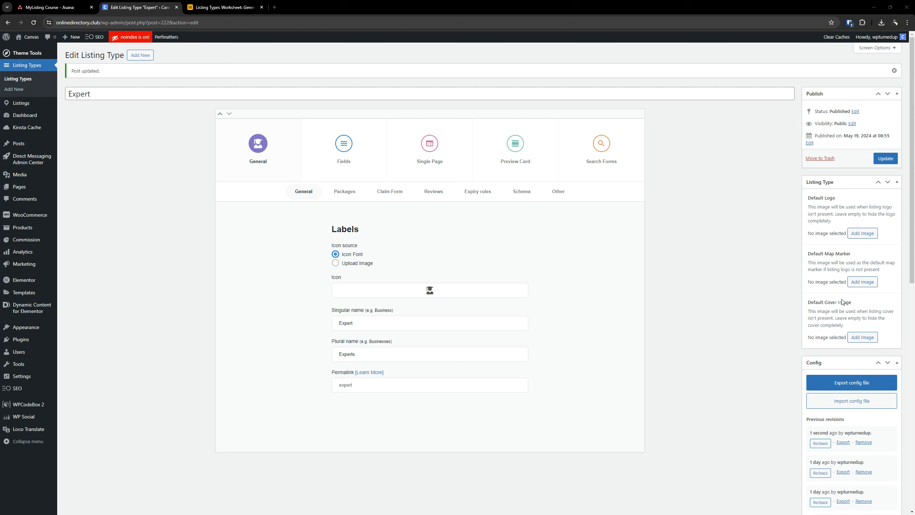
Upload Canvas-Listing-Default-Logo-160-x-160 from Downloads and set it as the Expert listing type's default logo.
scroll(822, 291, "down", 1)
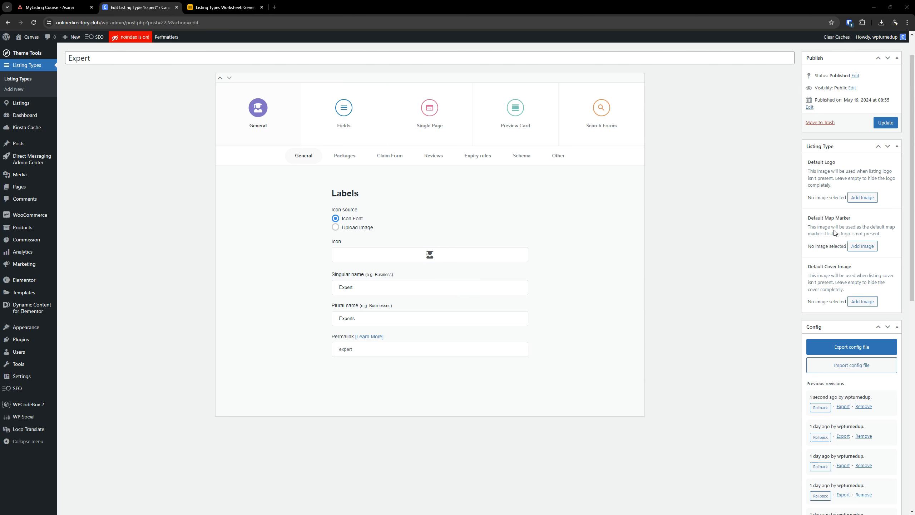
left_click(862, 198)
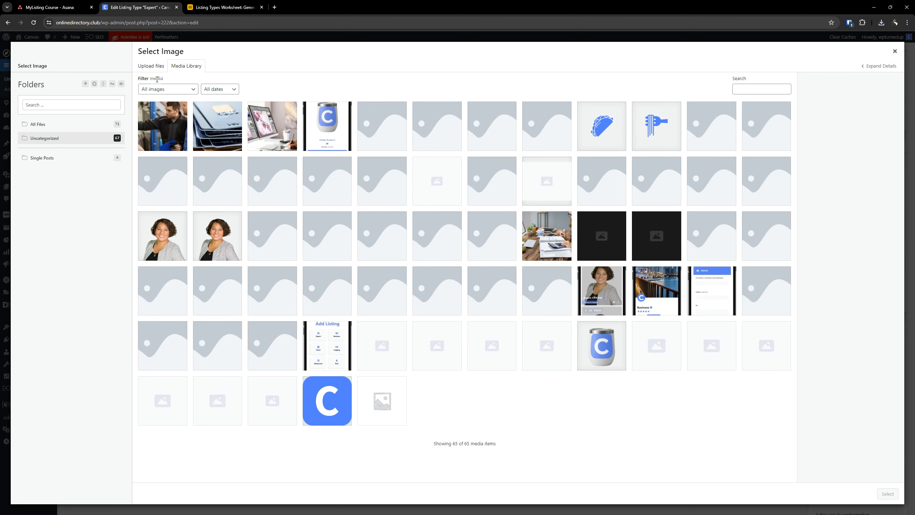
left_click_drag(154, 66, 155, 71)
left_click(512, 231)
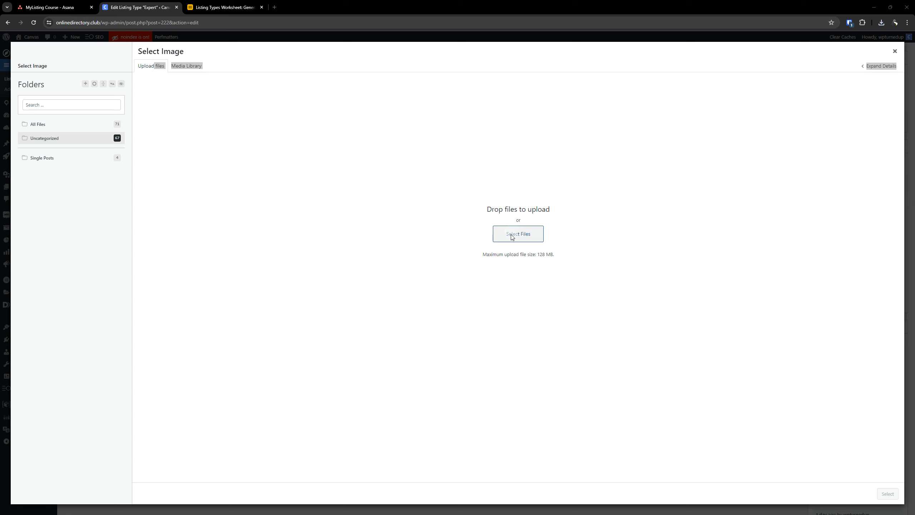
left_click(133, 79)
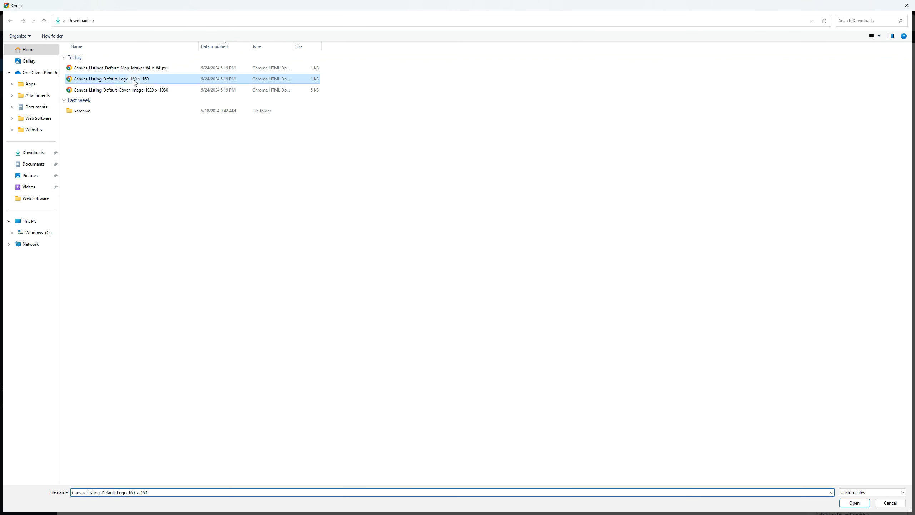
double_click(132, 79)
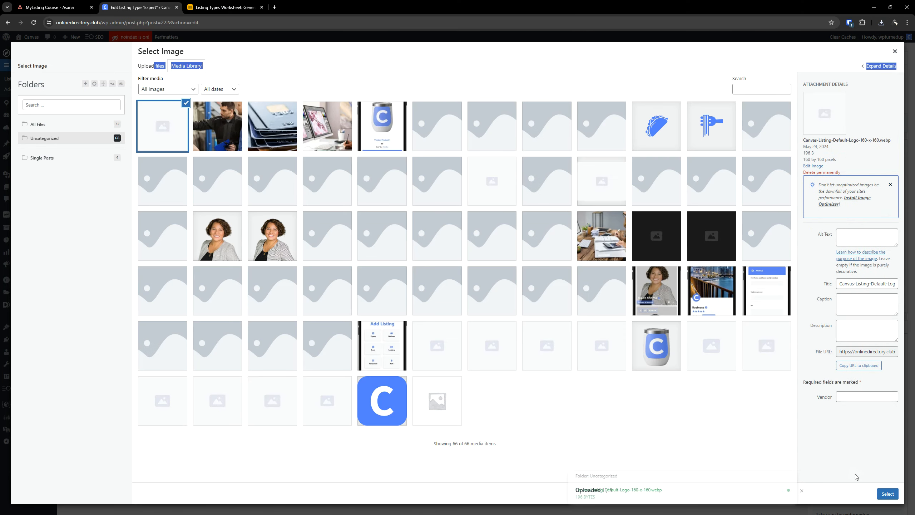
left_click(888, 500)
left_click(886, 496)
left_click(886, 492)
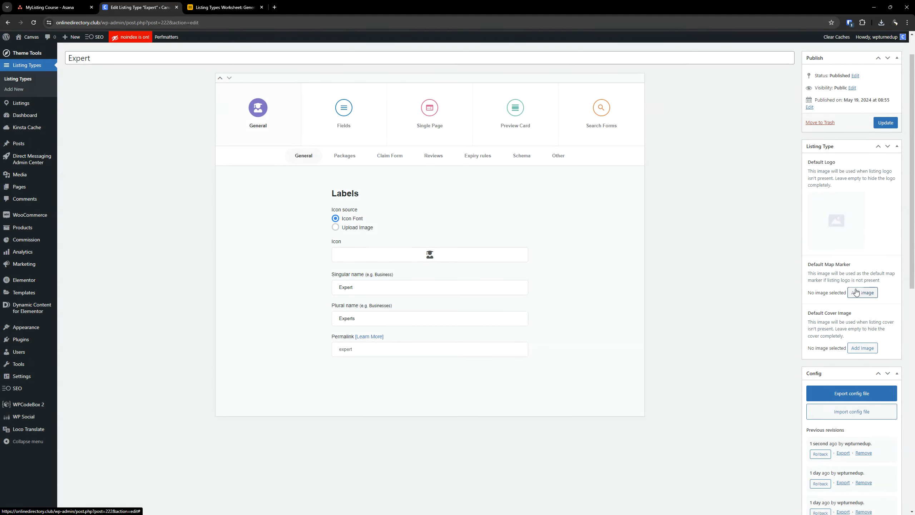
Upload Canvas-Listings-Default-Map-Marker-84-x-84-px from Downloads and set it as the default map marker.
left_click(861, 294)
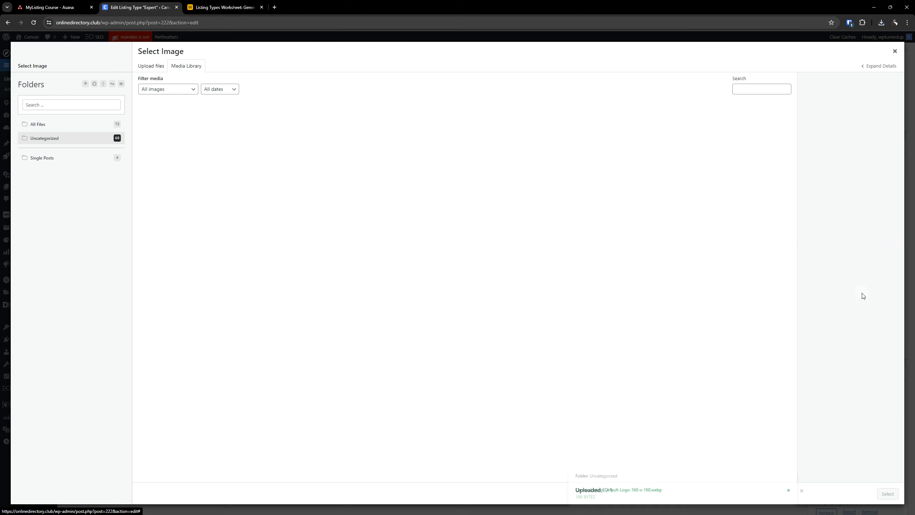
left_click(148, 66)
left_click(526, 234)
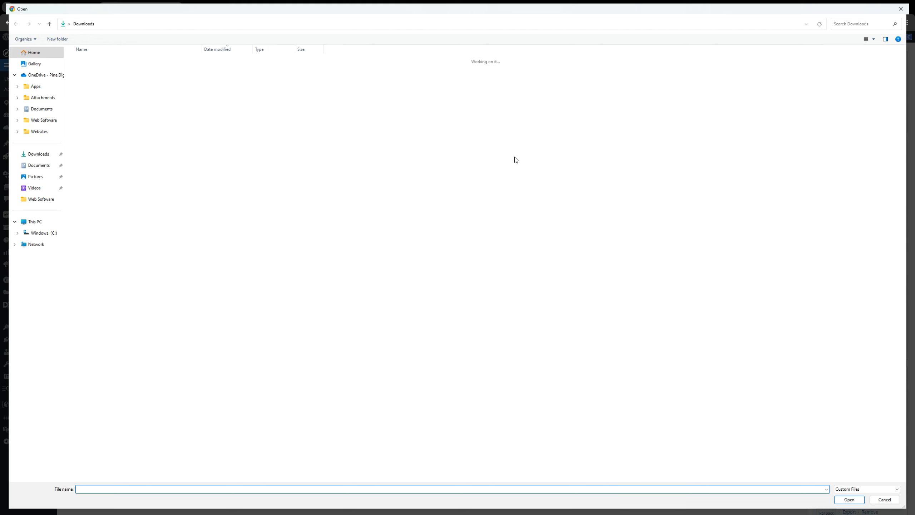
double_click(130, 69)
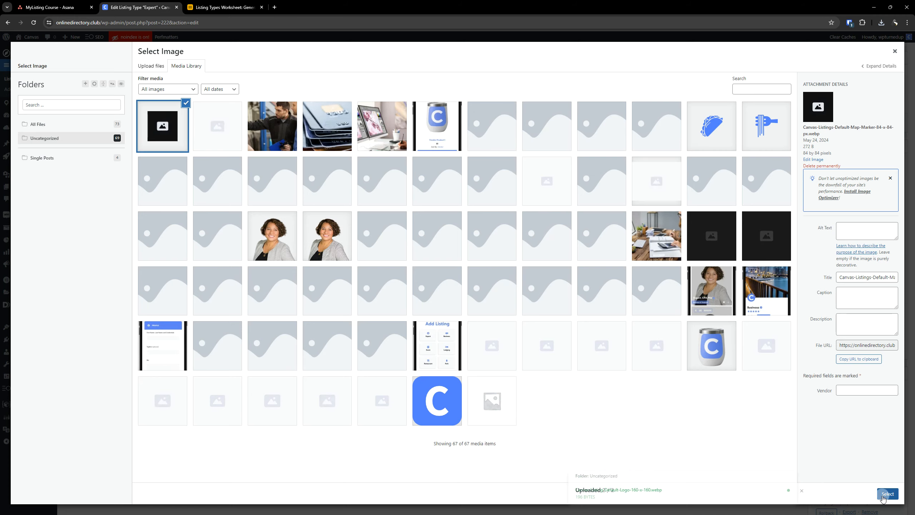
left_click(886, 494)
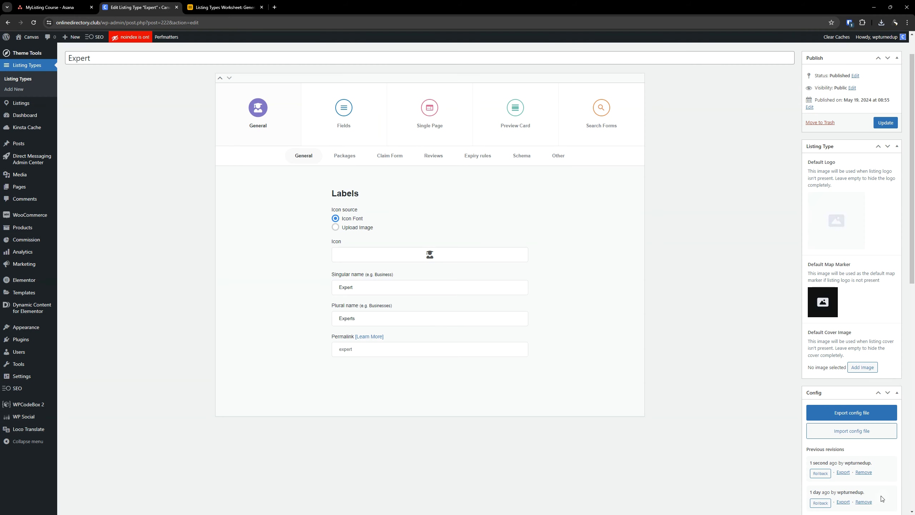
Upload Canvas-Listing-Default-Cover-Image-1920-x-1080 from Downloads and set it as the default cover image.
left_click(862, 367)
left_click(151, 65)
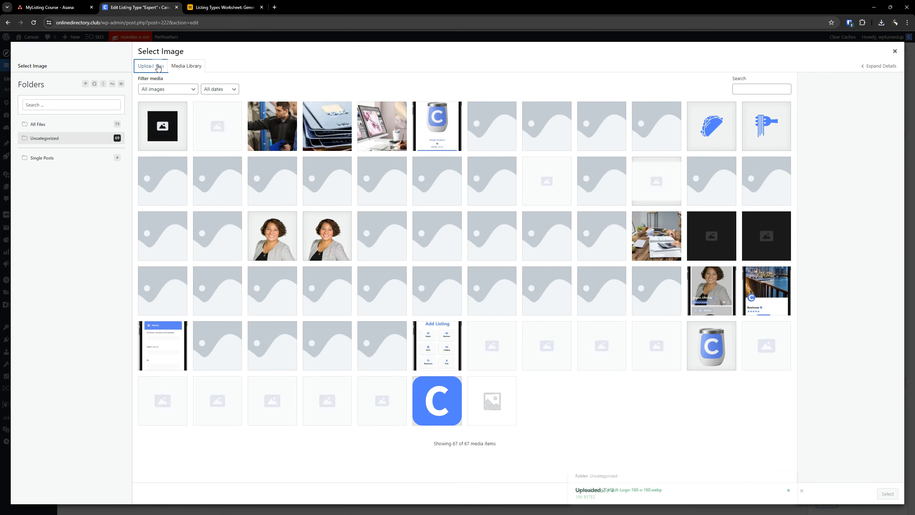
left_click(515, 238)
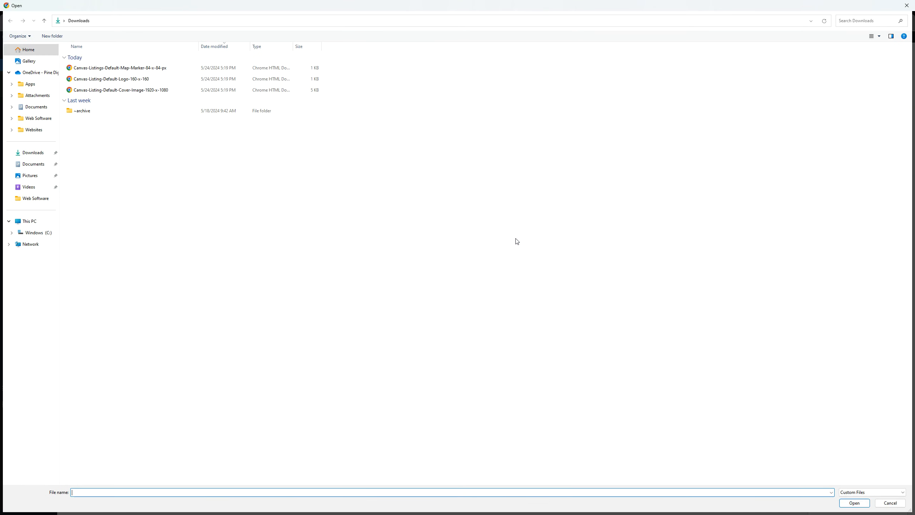
double_click(131, 90)
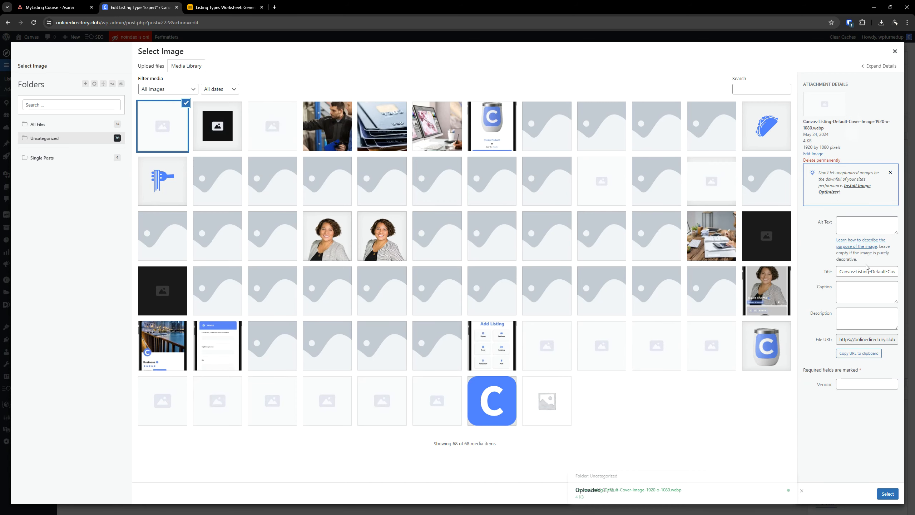
left_click(887, 494)
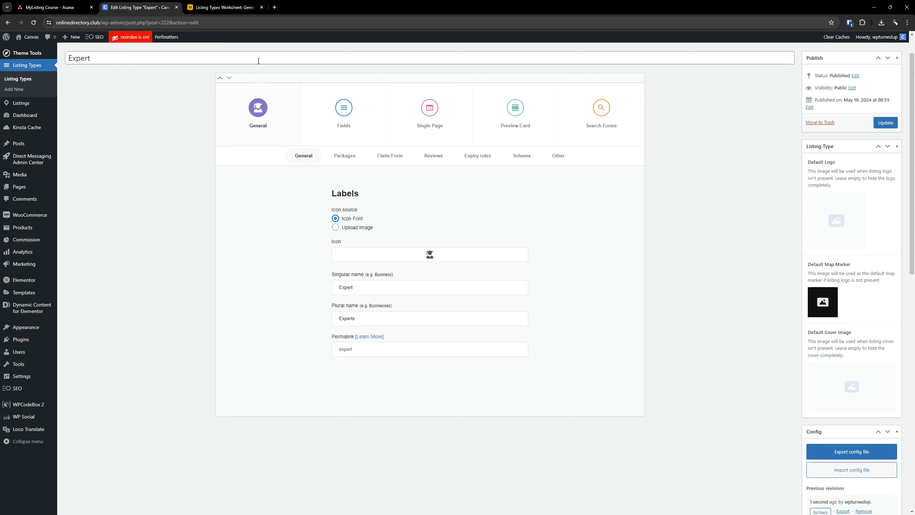
Switch to the Airtable Listing Types Worksheet and examine the Expert DEMO record's status and default image fields.
left_click(223, 8)
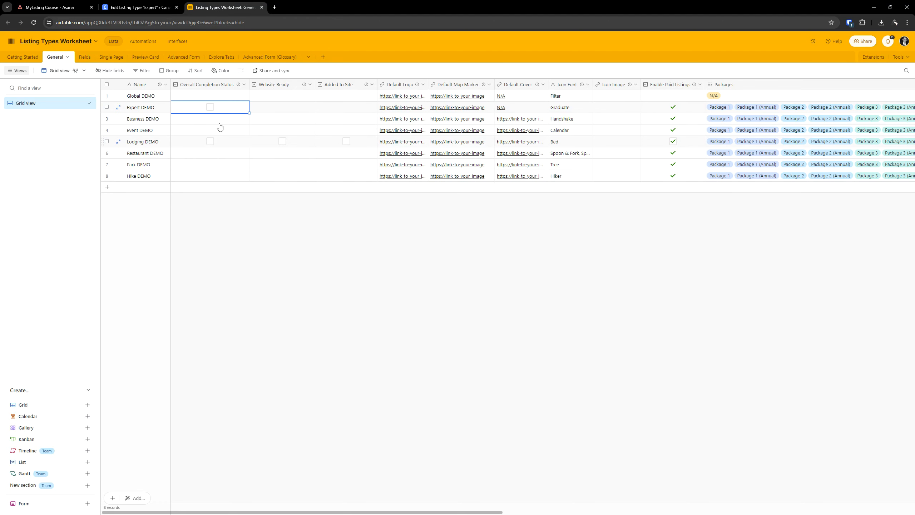
key("ctrl")
key("ctrl")
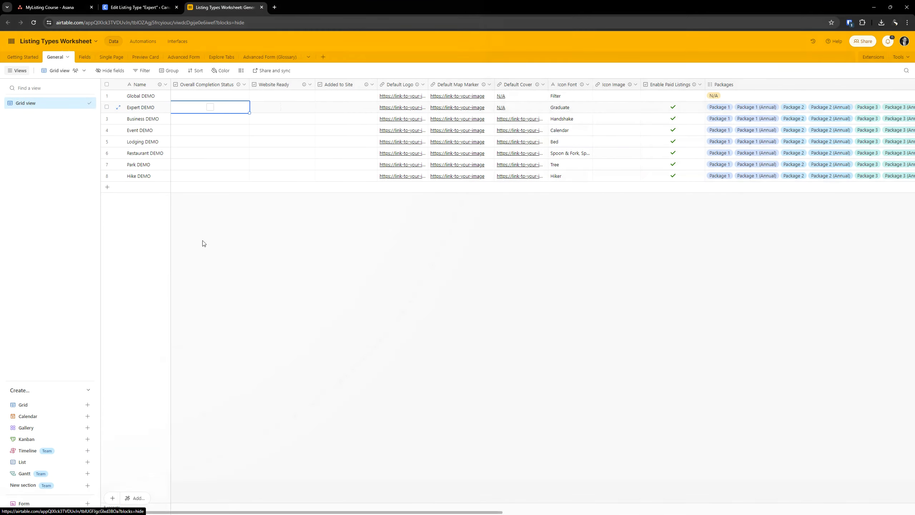
left_click(149, 109)
key("Right")
key("Right")
key("Right")
key("Right")
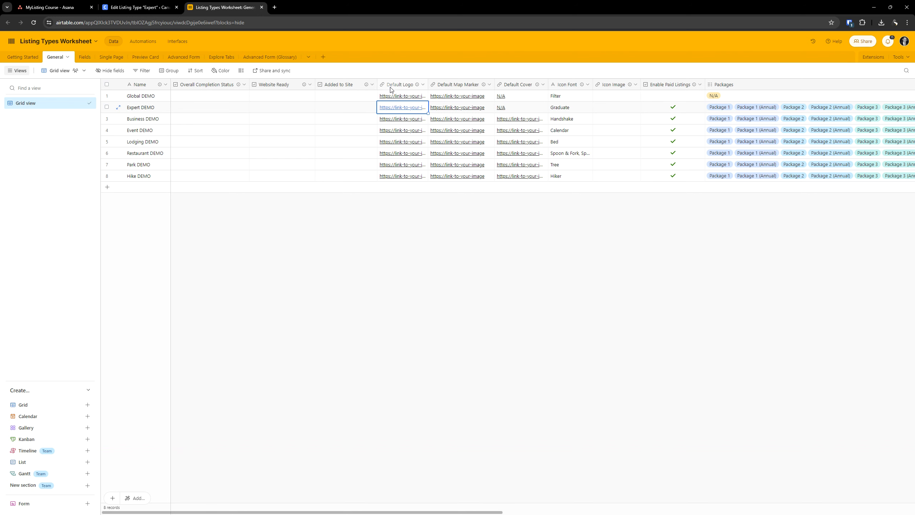
key("ctrl")
key("ctrl")
key("ctrl")
key("ctrl")
Examine the Expert DEMO record's icon font, paid listing, packages and review fields in the worksheet.
left_click(585, 111)
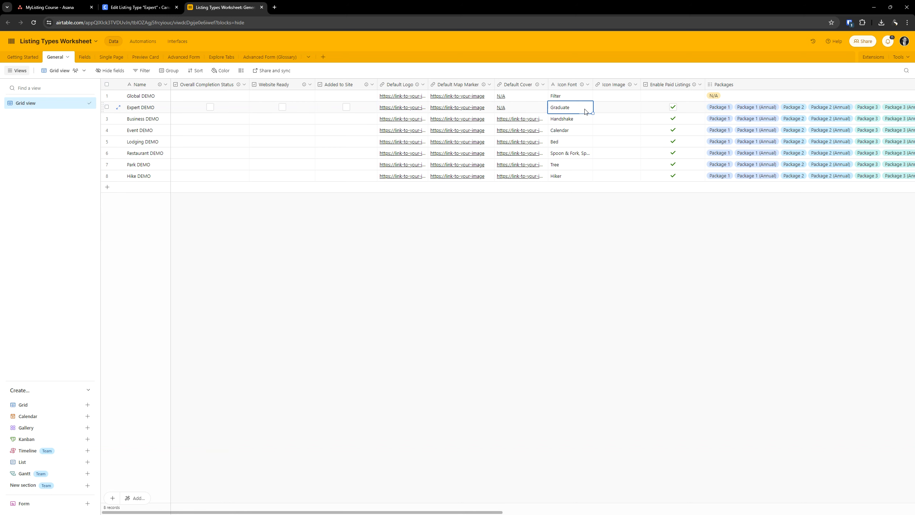
key("Tab")
key("Tab")
scroll(586, 112, "right", 3)
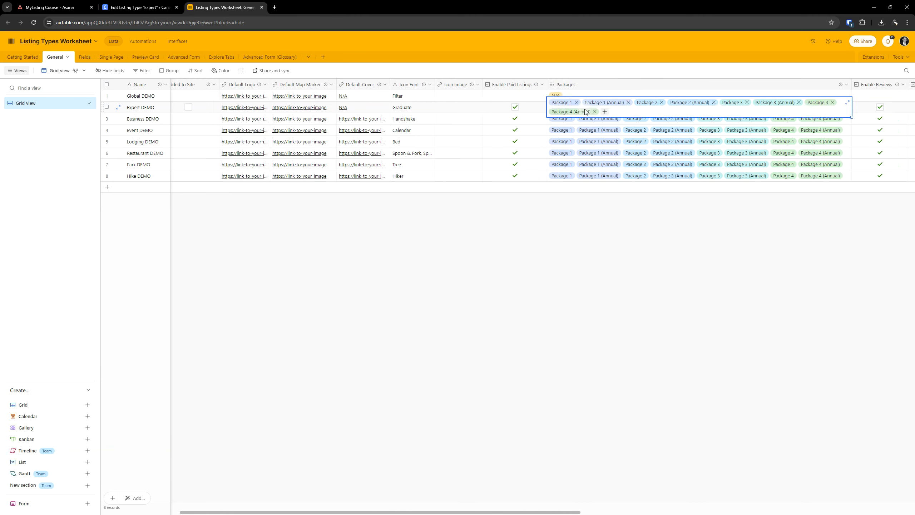
key("Tab")
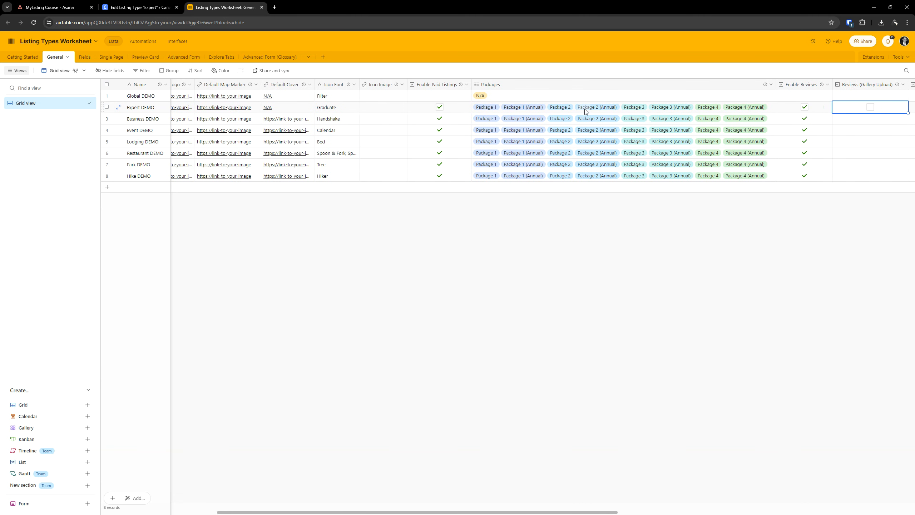
key("Tab")
key("Tab")
key("Tab")
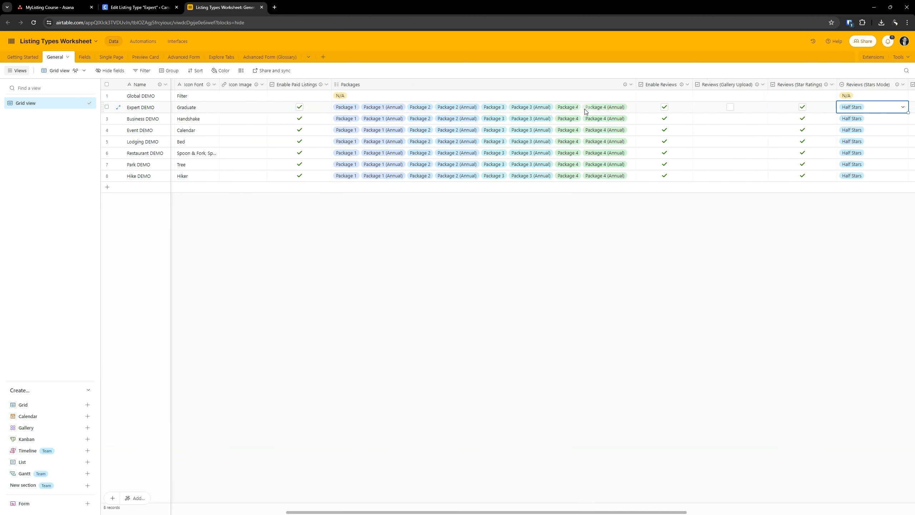
key("shift+Tab")
key("shift+Tab")
key("shift+Tab")
key("Tab")
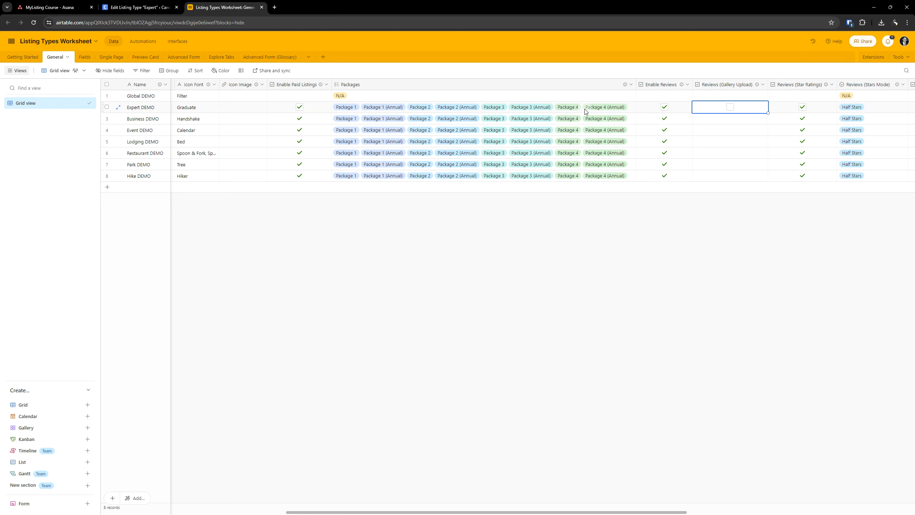
Return to the Expert listing type in WordPress and check its packages, claim form and review settings.
left_click(140, 7)
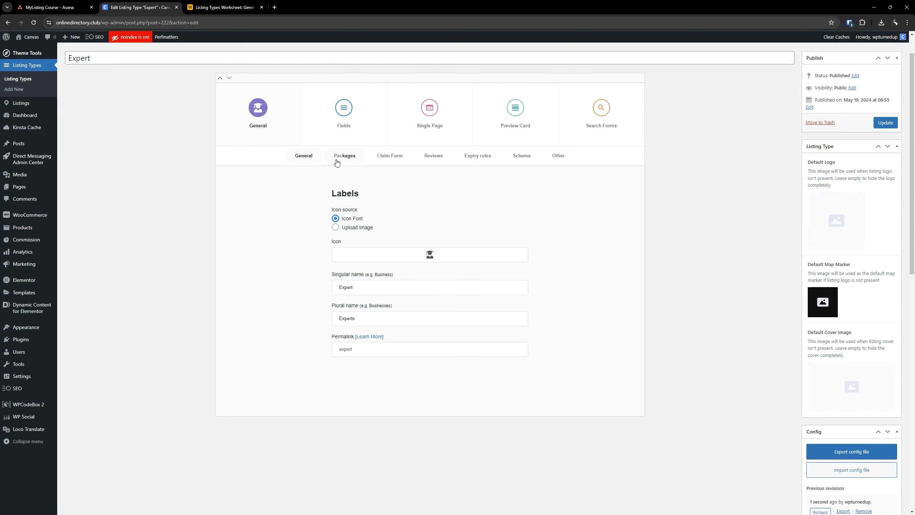
left_click(356, 158)
left_click(393, 158)
left_click(429, 157)
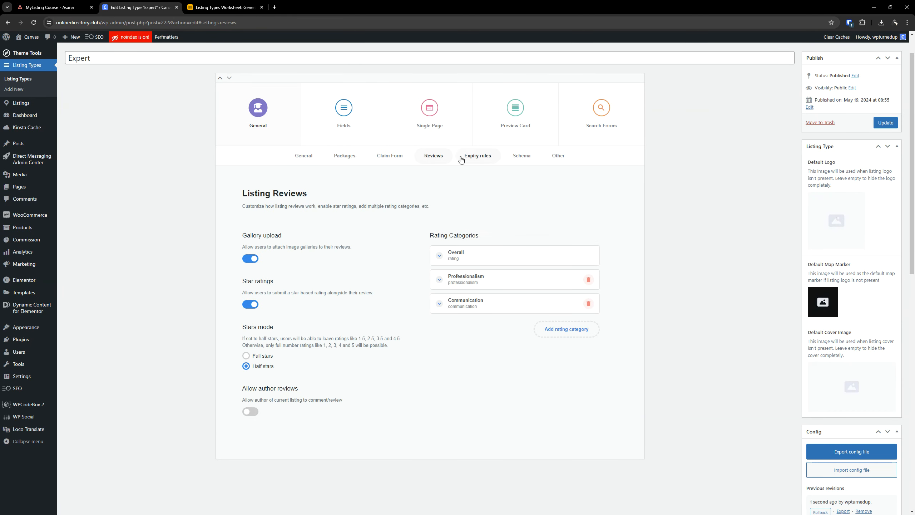
Turn off gallery upload in the Expert listing type's review settings and update the listing type.
left_click(252, 259)
left_click(883, 123)
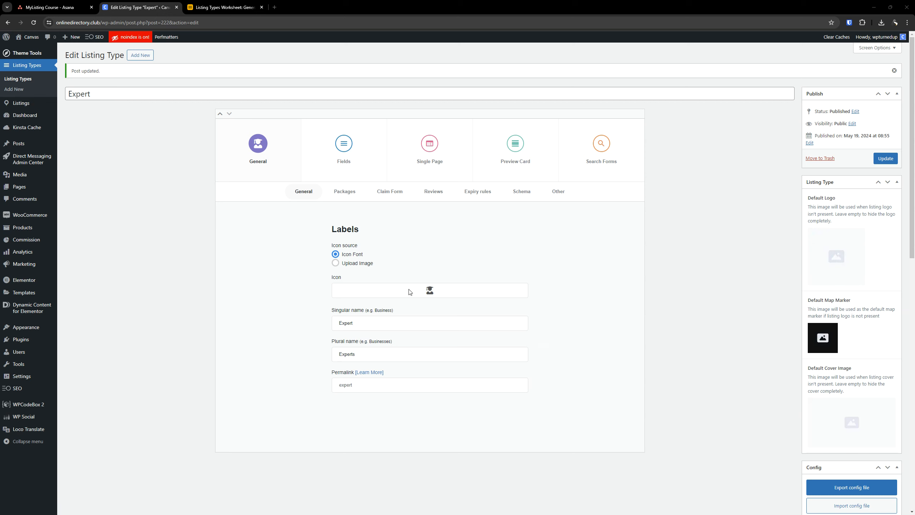
left_click(434, 195)
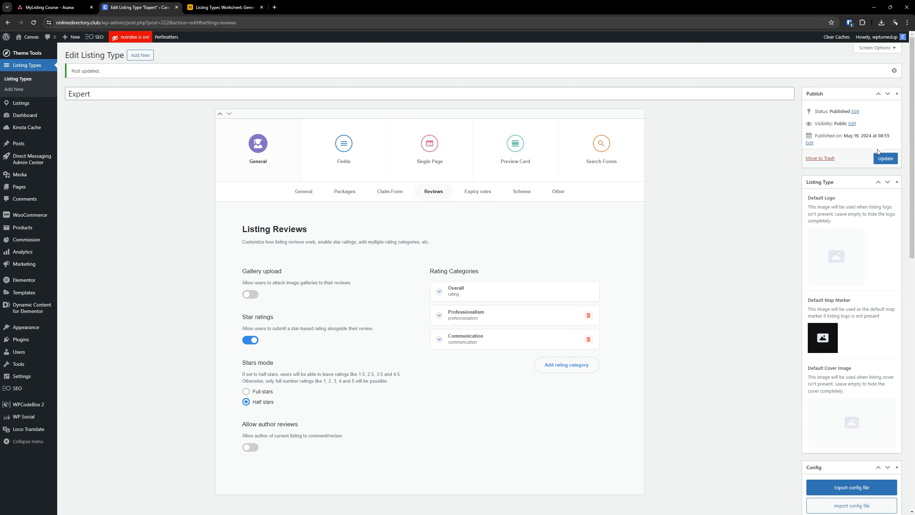
left_click(884, 158)
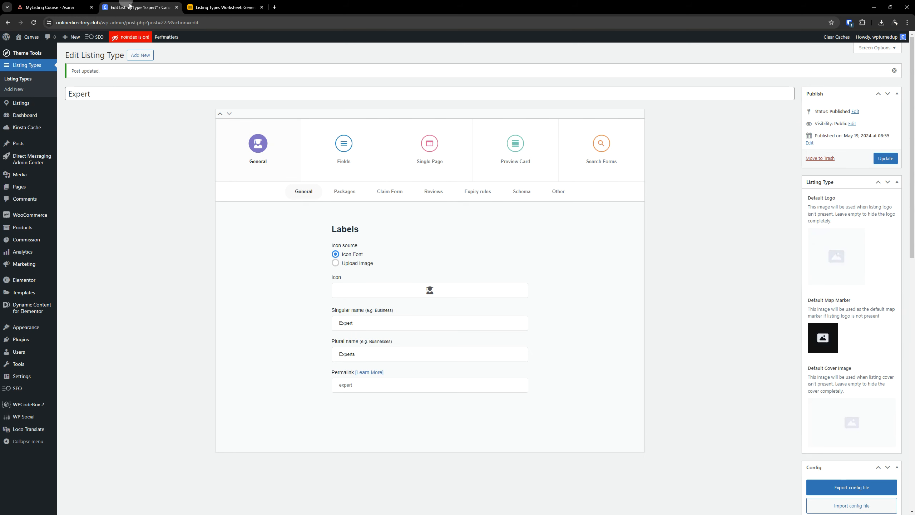
Switch to the Airtable Listing Types Worksheet and clear the Expert DEMO record's Reviews (Gallery Upload) checkbox.
left_click(217, 7)
left_click(749, 112)
left_click(748, 112)
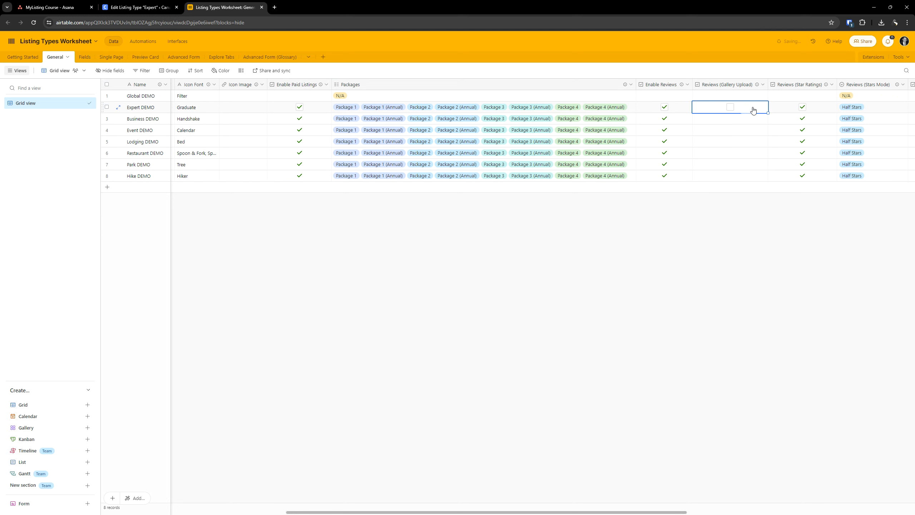
Examine the Expert DEMO record's star ratings, stars mode, author reviews, rating categories, slug update and global listing type fields.
left_click(773, 109)
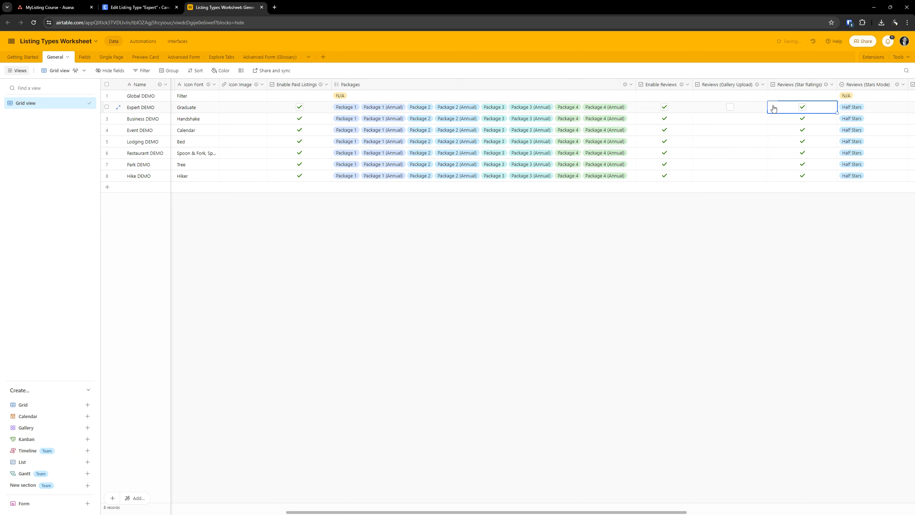
key("Right")
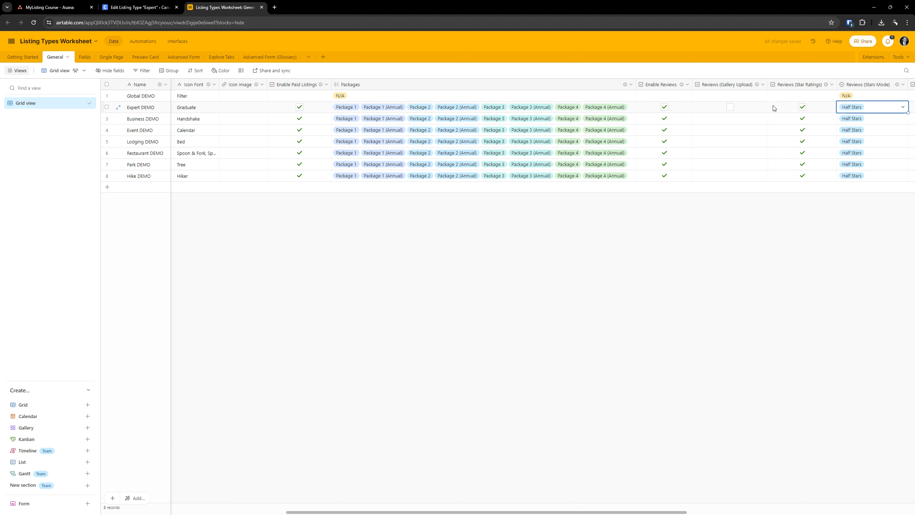
key("Right")
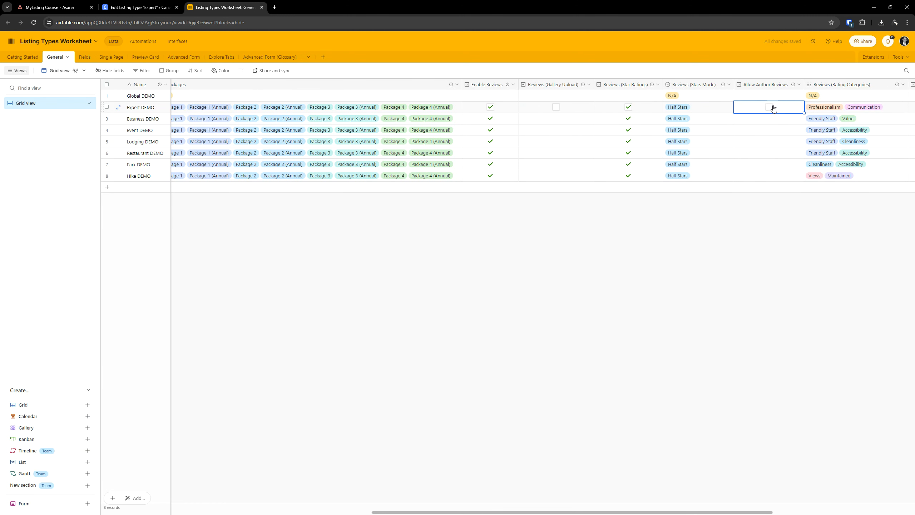
key("Right")
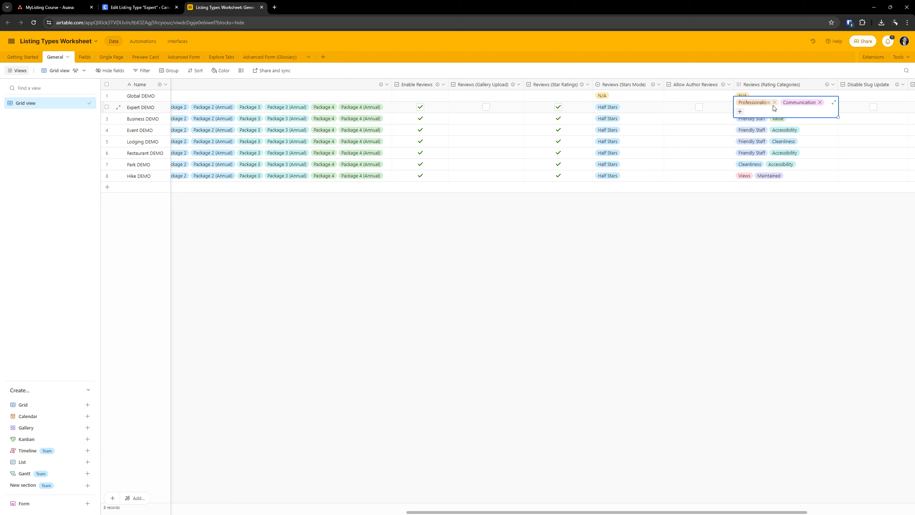
key("Right")
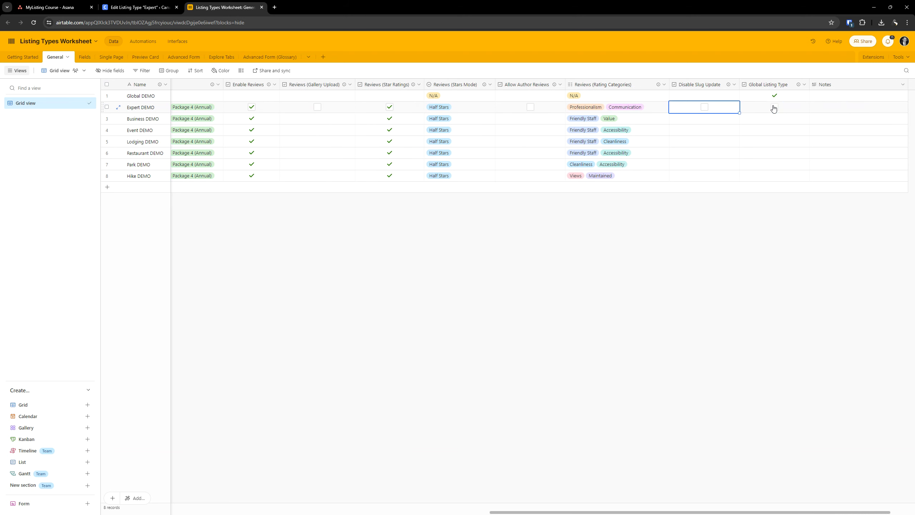
key("Right")
Review the Expert DEMO record's fields again, going back to Icon Image and forward through packages and review settings to the rating categories.
key("Left")
key("Left")
key("Left")
key("Left")
key("Left")
key("Left")
key("Left")
key("Left")
key("Left")
key("Left")
key("Right")
key("Right")
key("Right")
key("Right")
key("Right")
key("Right")
key("Right")
key("Right")
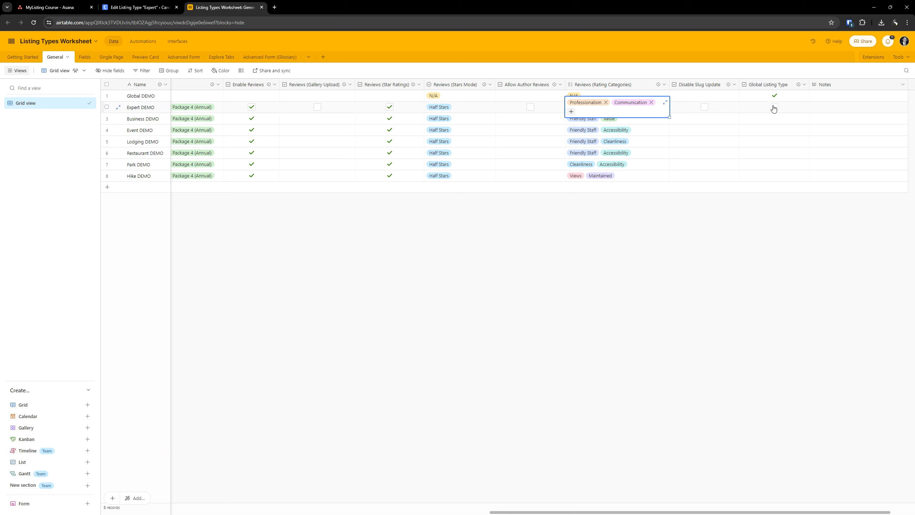